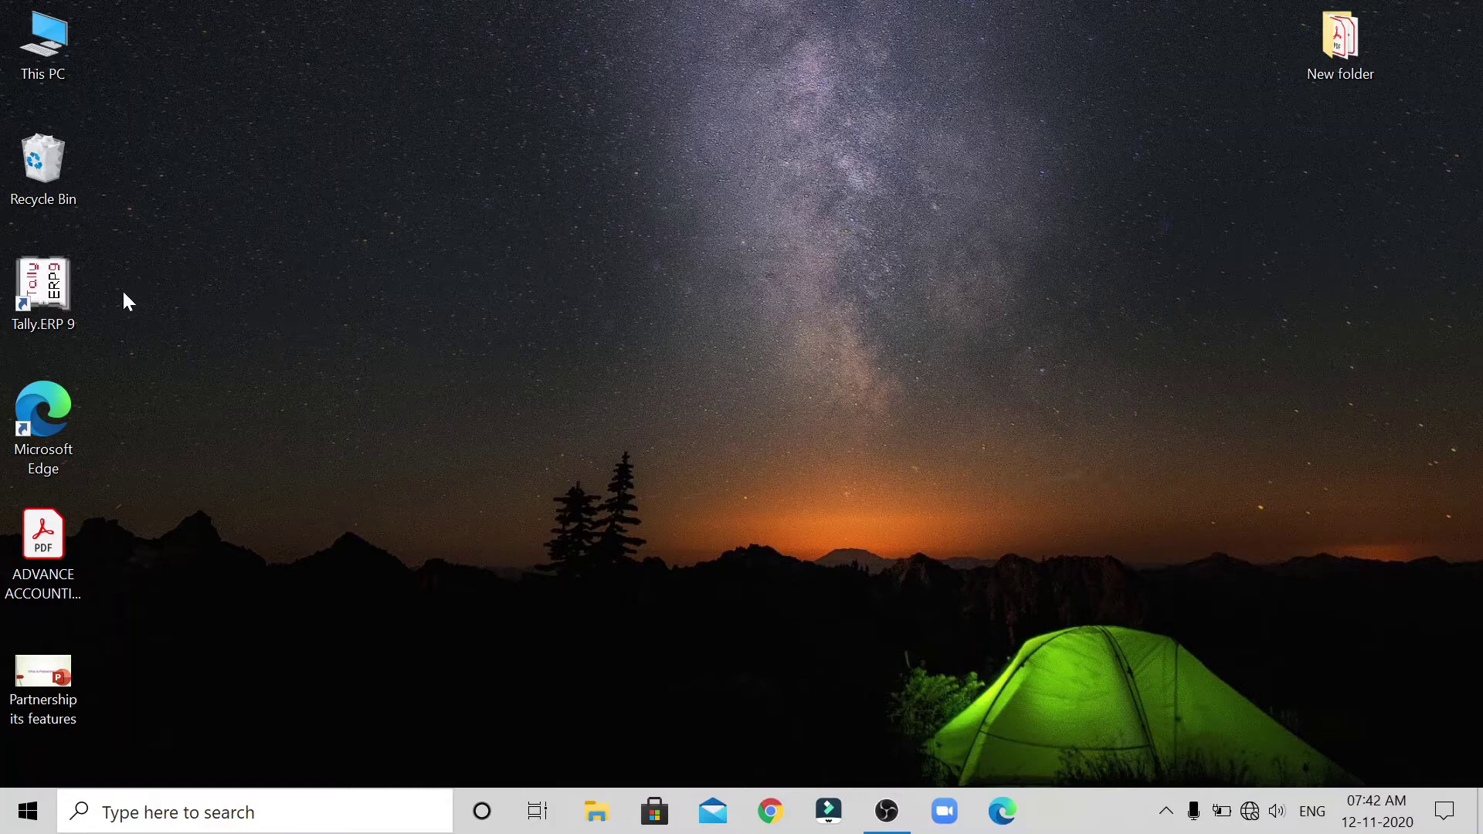
Launch Tally.ERP 9 and work in Educational Mode with Ramakrishna & Co loaded.
{"action": "double_click", "coordinate": [54, 292]}
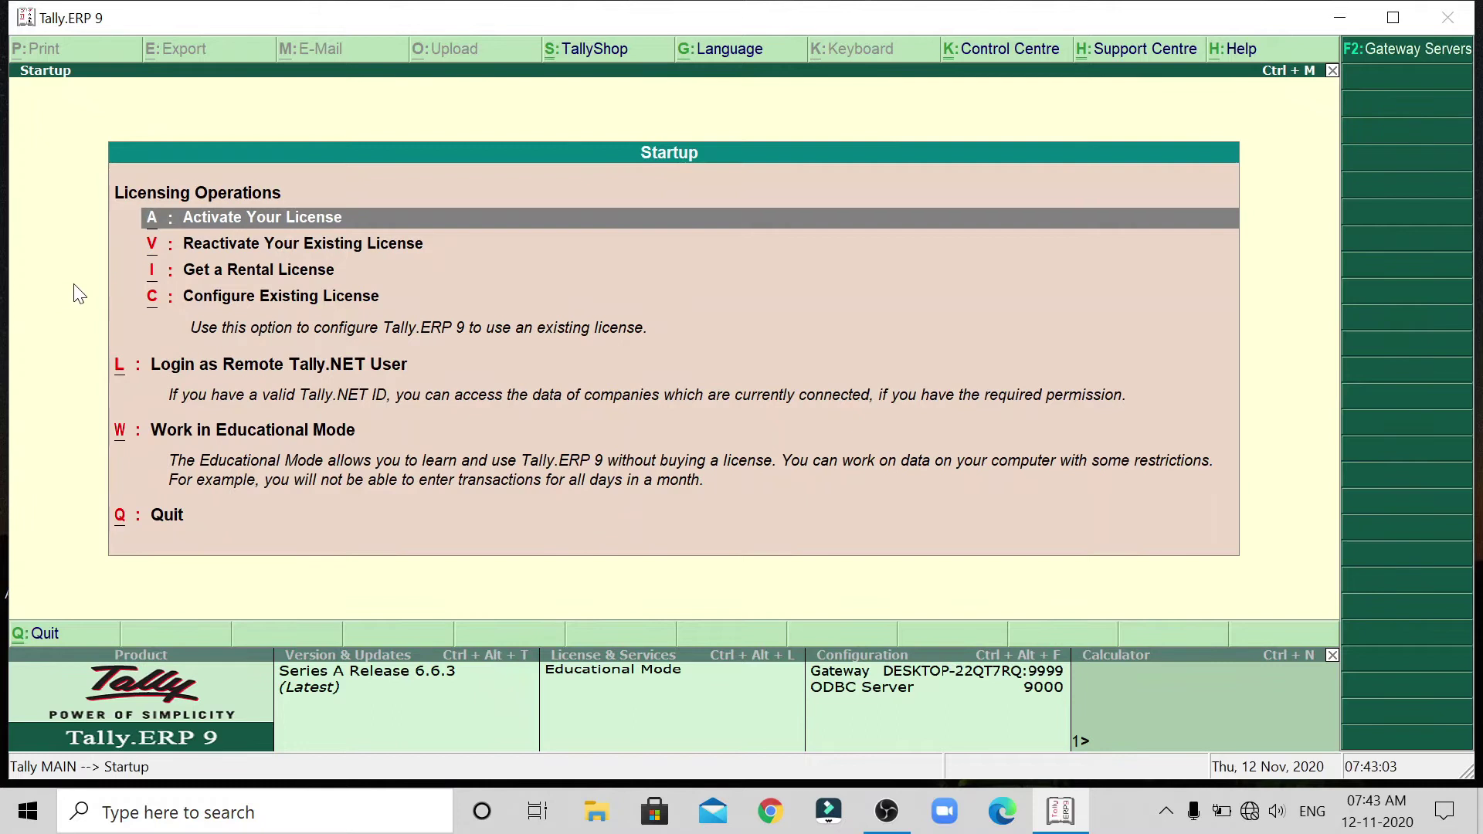
{"action": "left_click", "coordinate": [329, 442]}
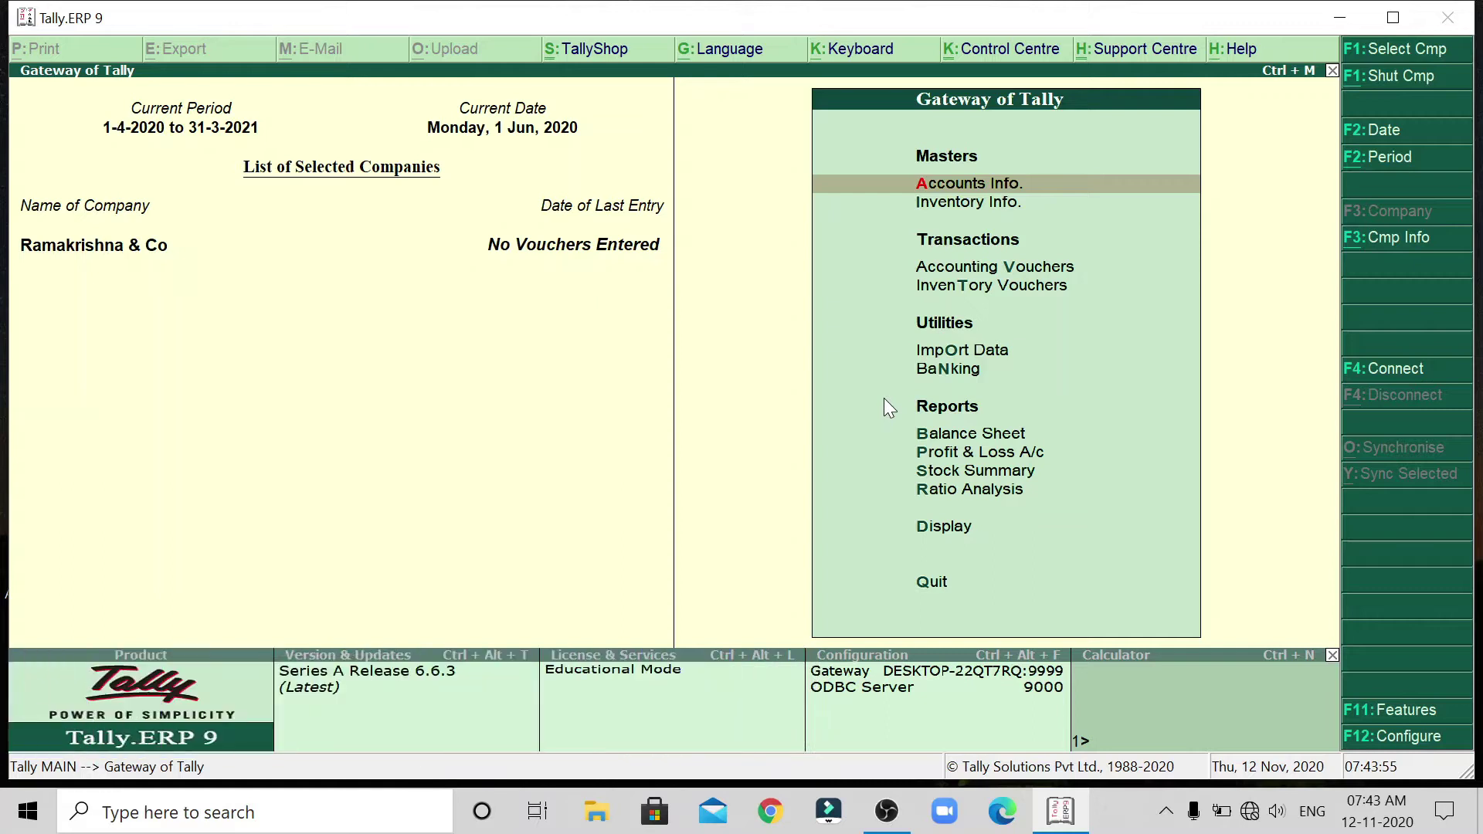
Open the Company Info. menu with Alt+F3 from Gateway of Tally.
{"action": "key", "text": "alt+F3"}
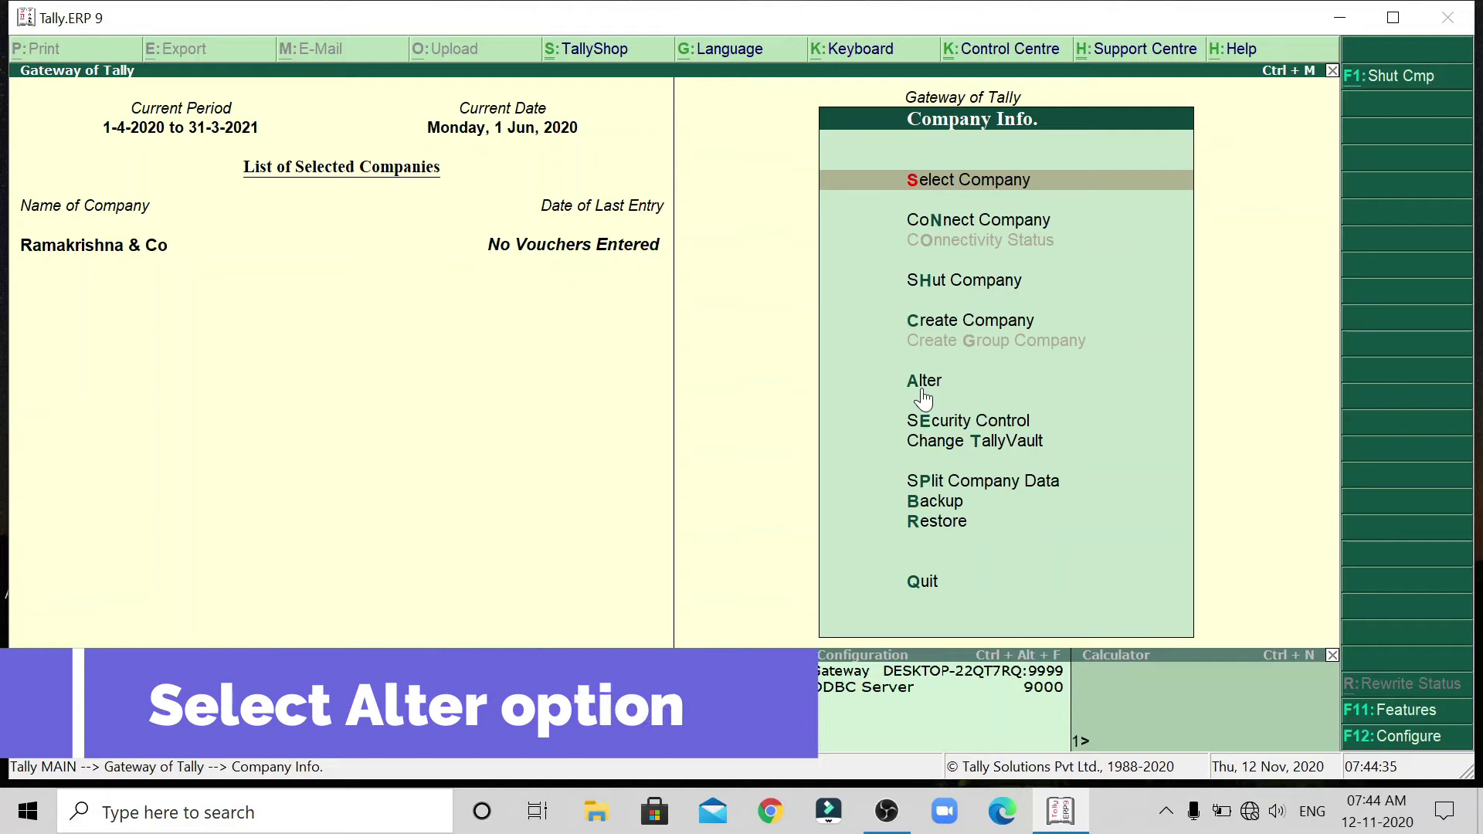
Choose Alter and select Ramakrishna & Co from the List of Companies.
{"action": "left_click", "coordinate": [924, 394]}
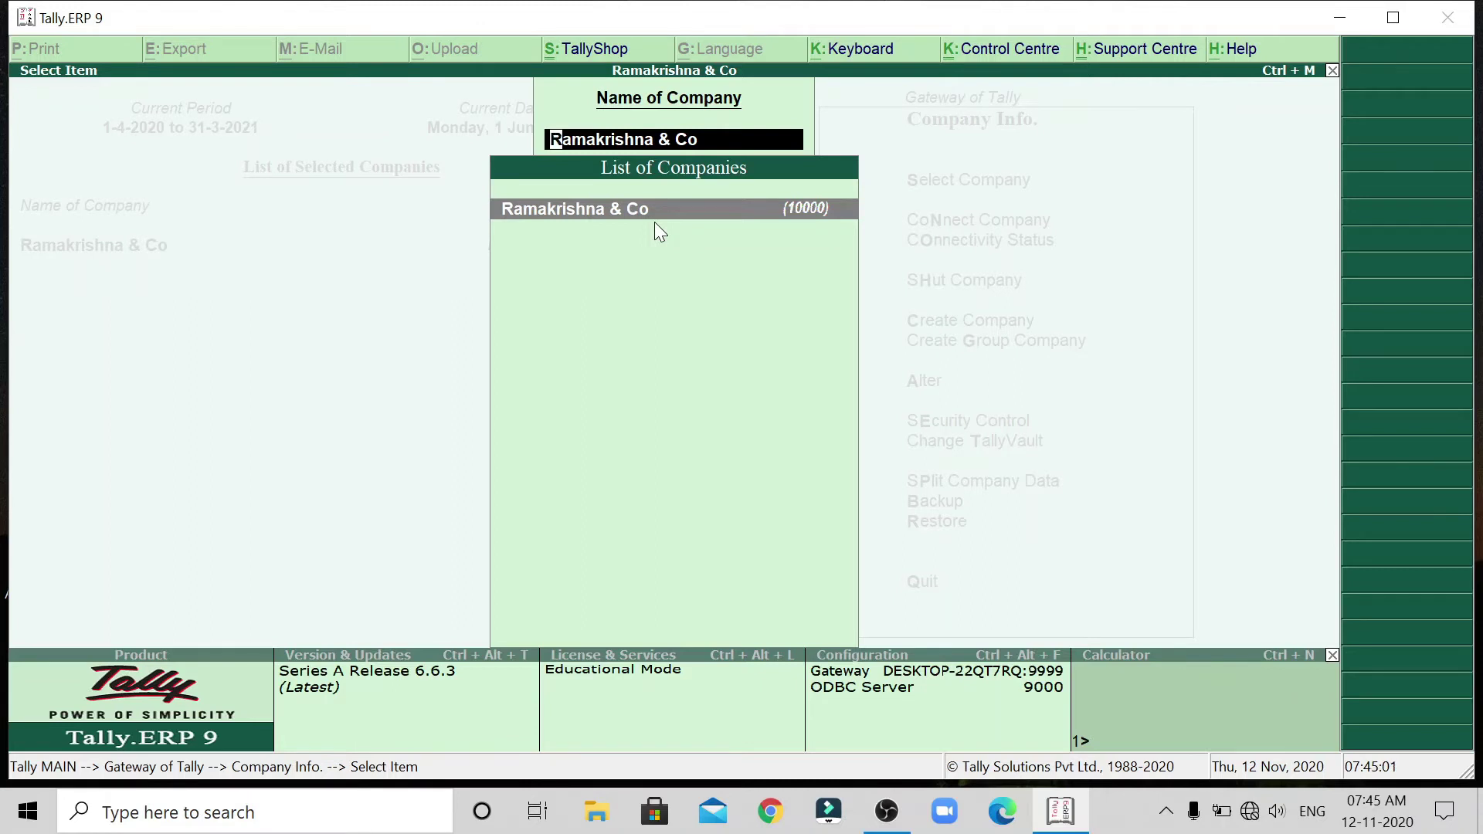
{"action": "key", "text": "Return"}
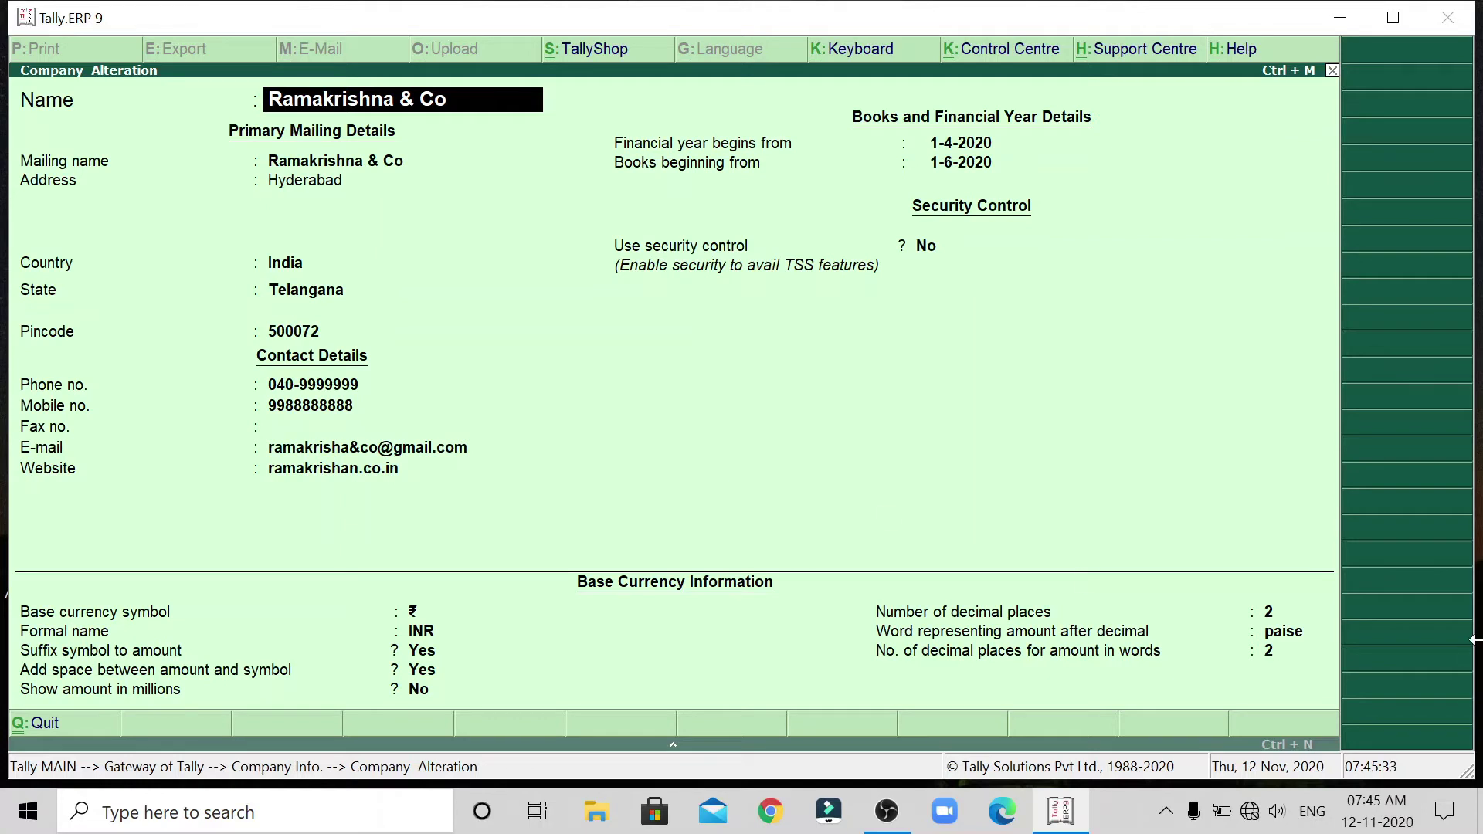
Move down to Ramakrishna & Co's Mobile no. field and delete the old number.
{"action": "key", "text": "Return"}
{"action": "key", "text": "Return"}
{"action": "key", "text": "Return"}
{"action": "key", "text": "Return"}
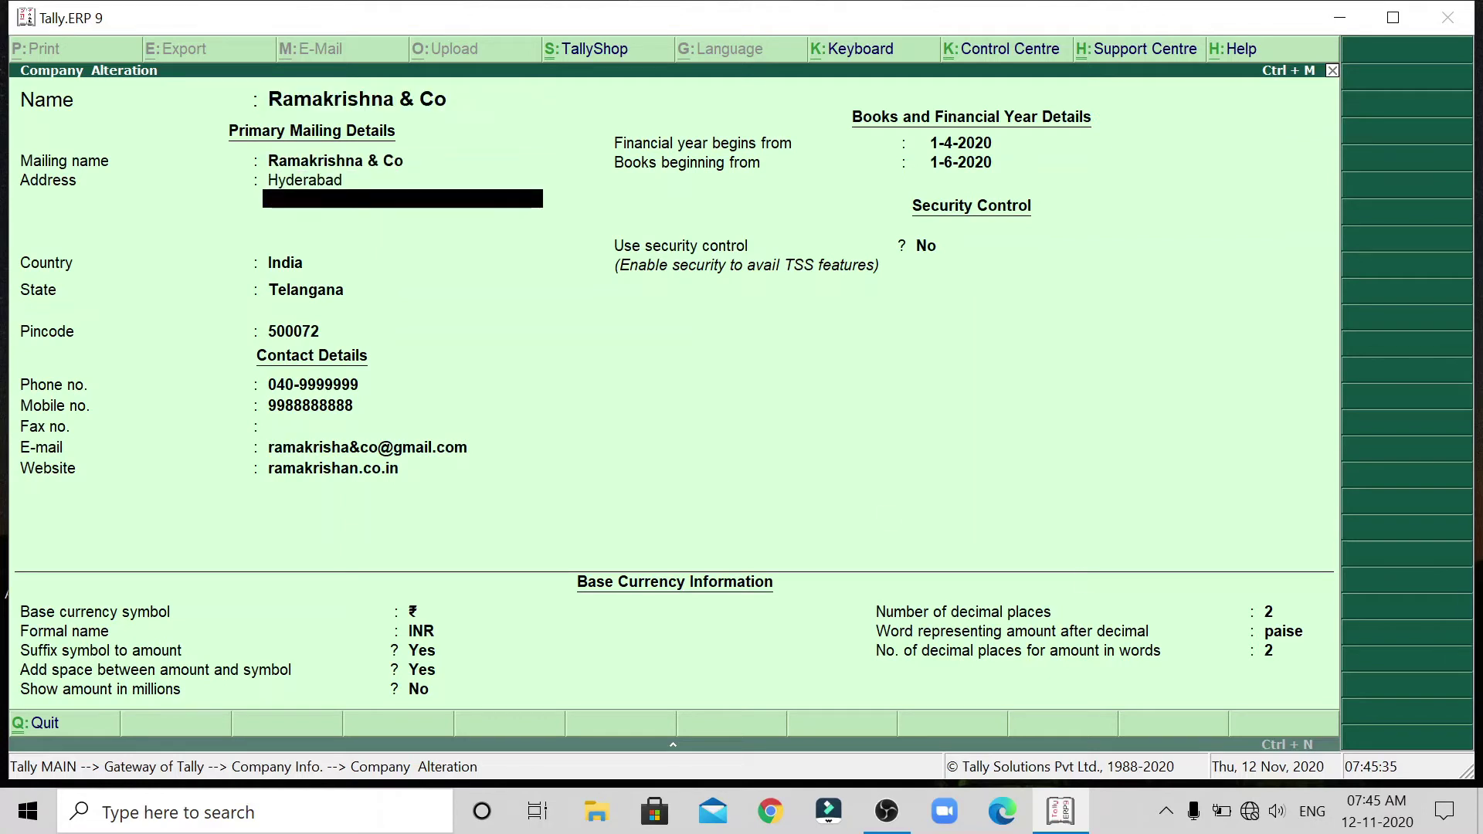
{"action": "key", "text": "Return"}
{"action": "key", "text": "Return"}
{"action": "key", "text": "Return"}
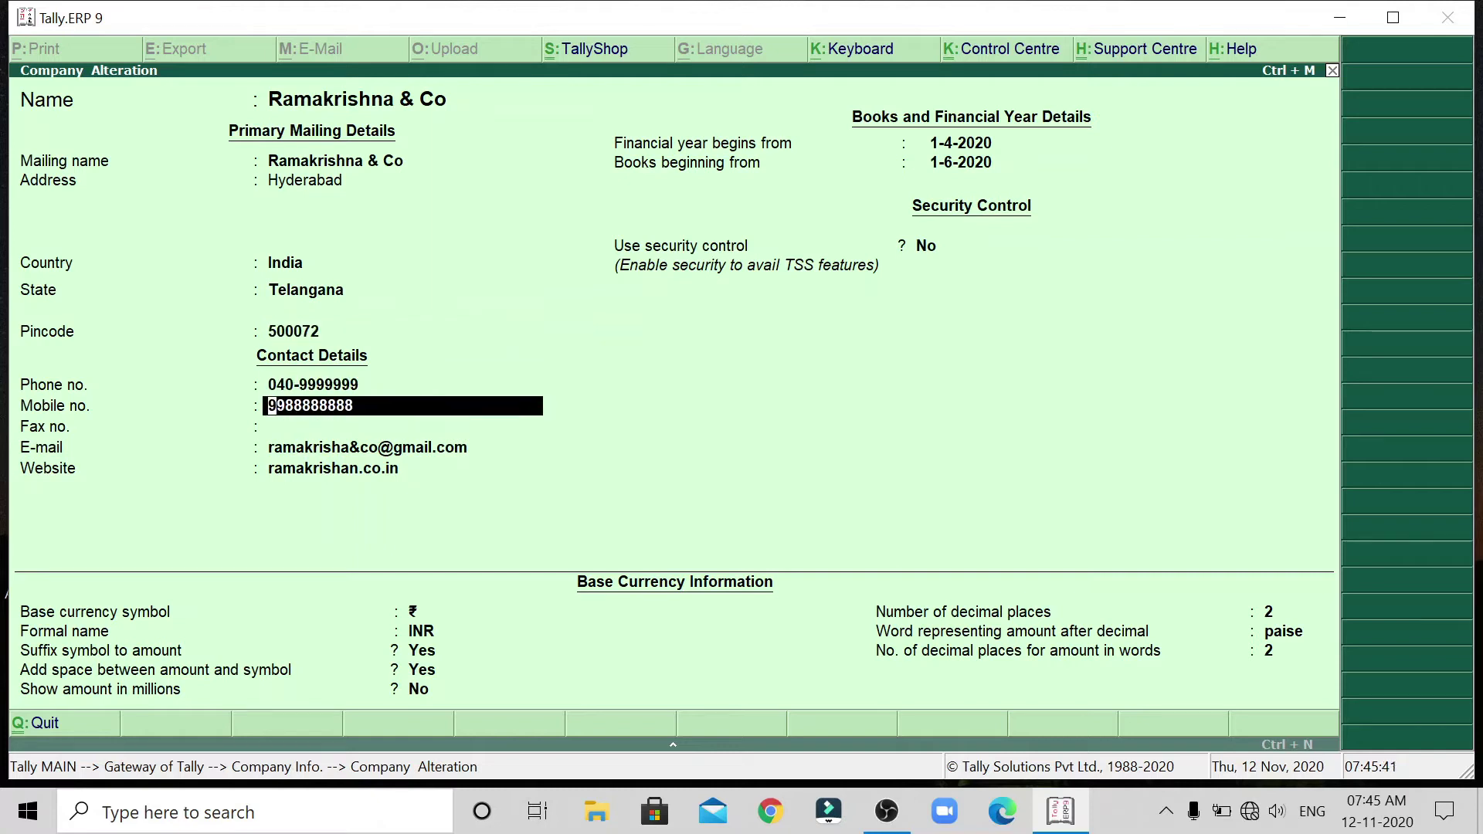
{"action": "key", "text": "BackSpace"}
{"action": "key", "text": "BackSpace"}
{"action": "key", "text": "BackSpace"}
{"action": "key", "text": "BackSpace"}
{"action": "key", "text": "BackSpace"}
{"action": "key", "text": "BackSpace"}
{"action": "key", "text": "BackSpace"}
{"action": "key", "text": "BackSpace"}
{"action": "key", "text": "BackSpace"}
{"action": "key", "text": "BackSpace"}
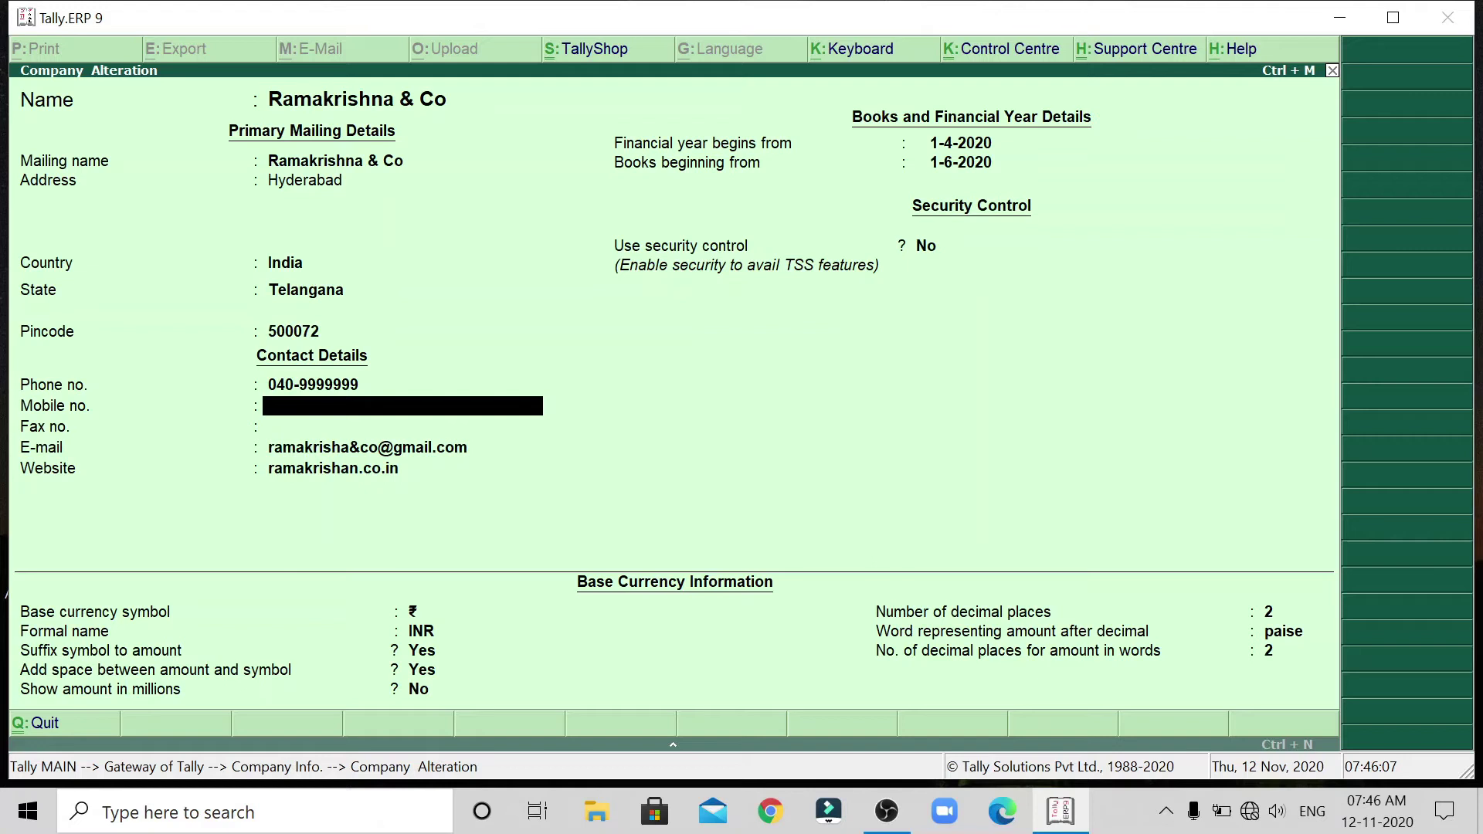
Enter the company's new mobile number and fill in its fax number.
{"action": "type", "text": "8888888888"}
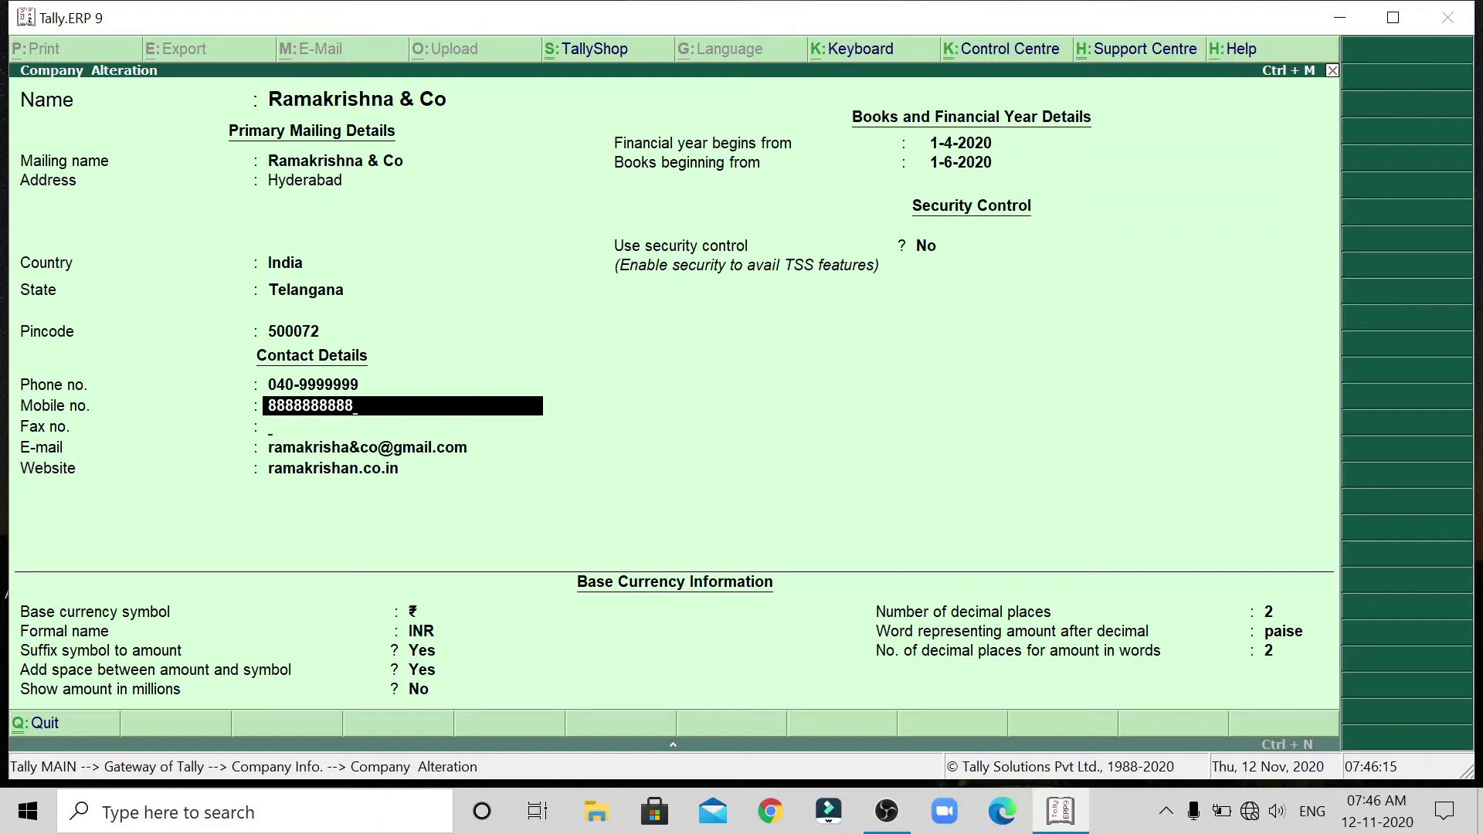
{"action": "left_click", "coordinate": [401, 427]}
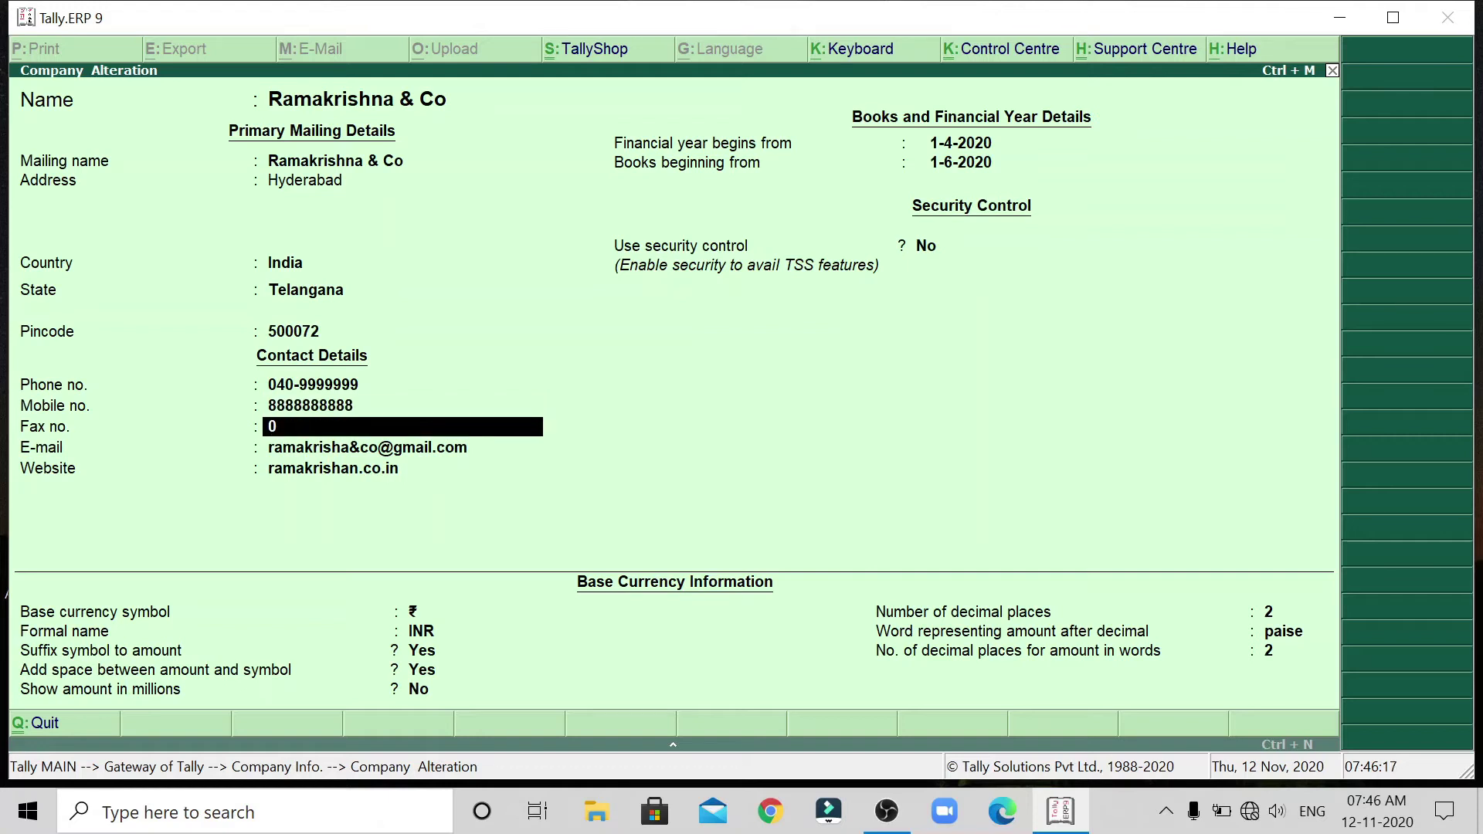
Step through the books dates, security and currency fields to reach the Accept? prompt.
{"action": "key", "text": "Return"}
{"action": "key", "text": "Return"}
{"action": "key", "text": "Return"}
{"action": "key", "text": "Return"}
{"action": "key", "text": "Return"}
{"action": "key", "text": "Return"}
{"action": "key", "text": "Return"}
{"action": "key", "text": "Return"}
{"action": "key", "text": "Return"}
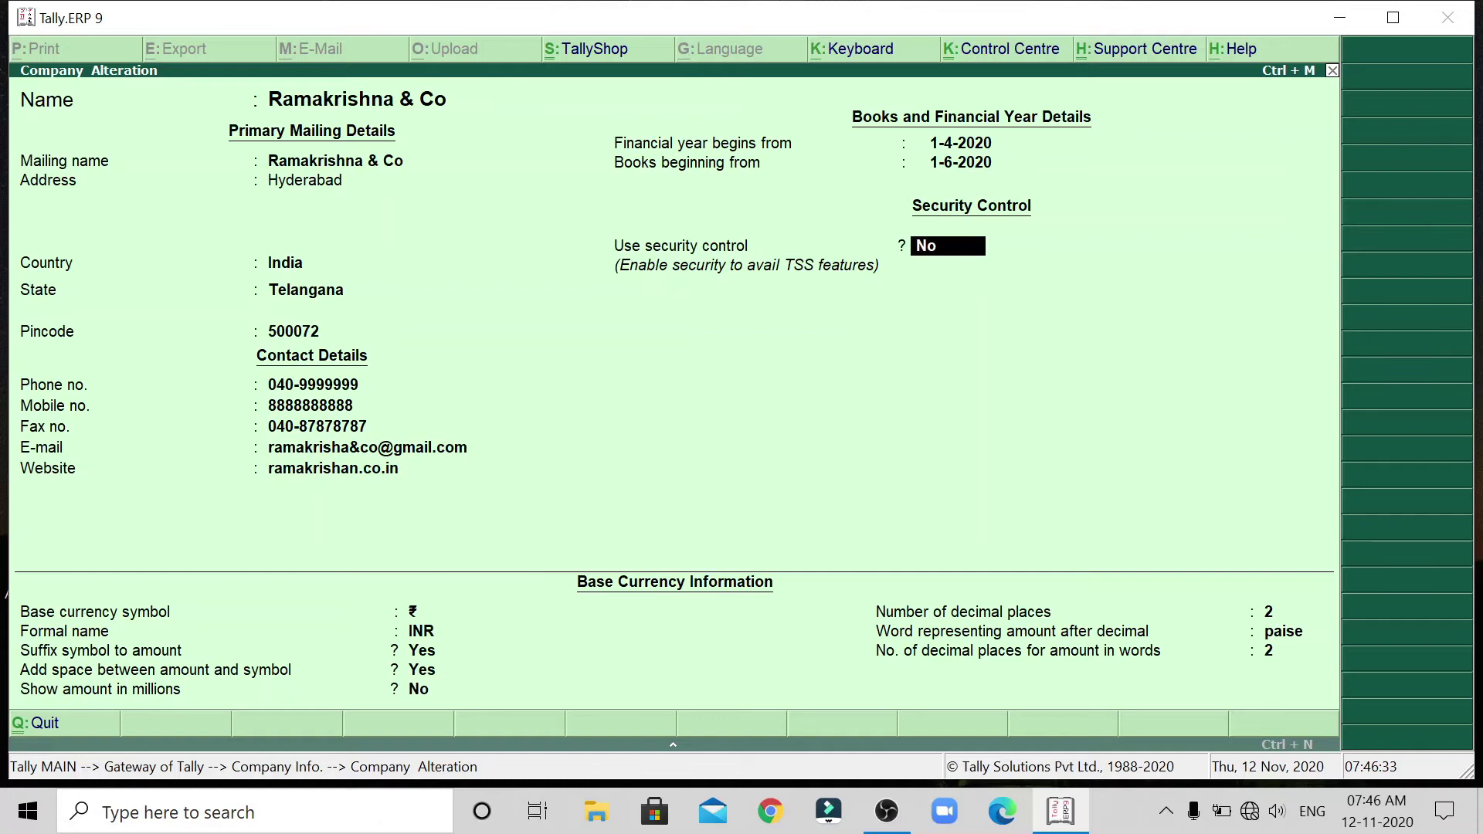
{"action": "key", "text": "Return"}
{"action": "key", "text": "Return"}
{"action": "key", "text": "Return"}
{"action": "key", "text": "Return"}
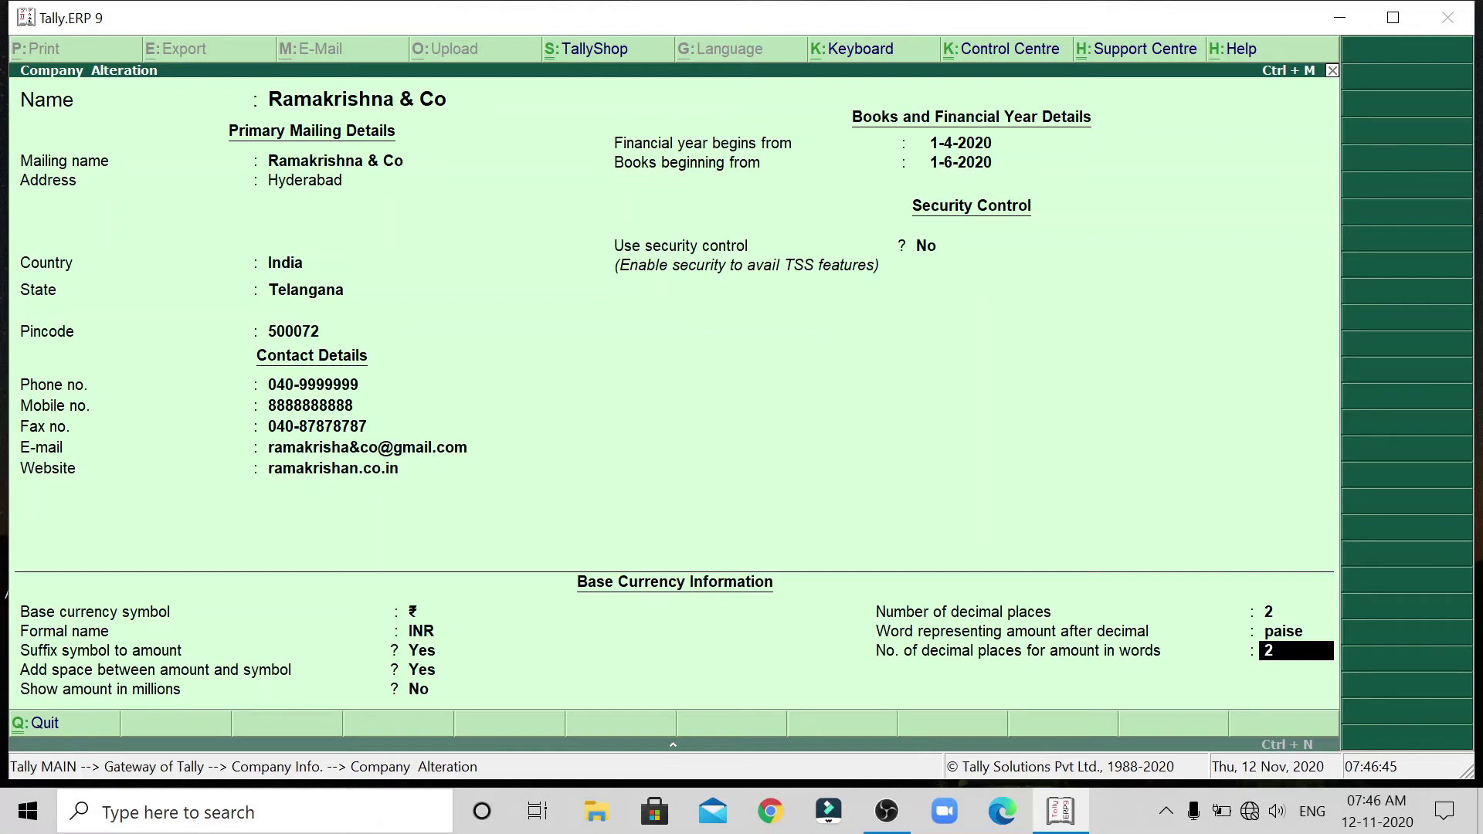
{"action": "key", "text": "Return"}
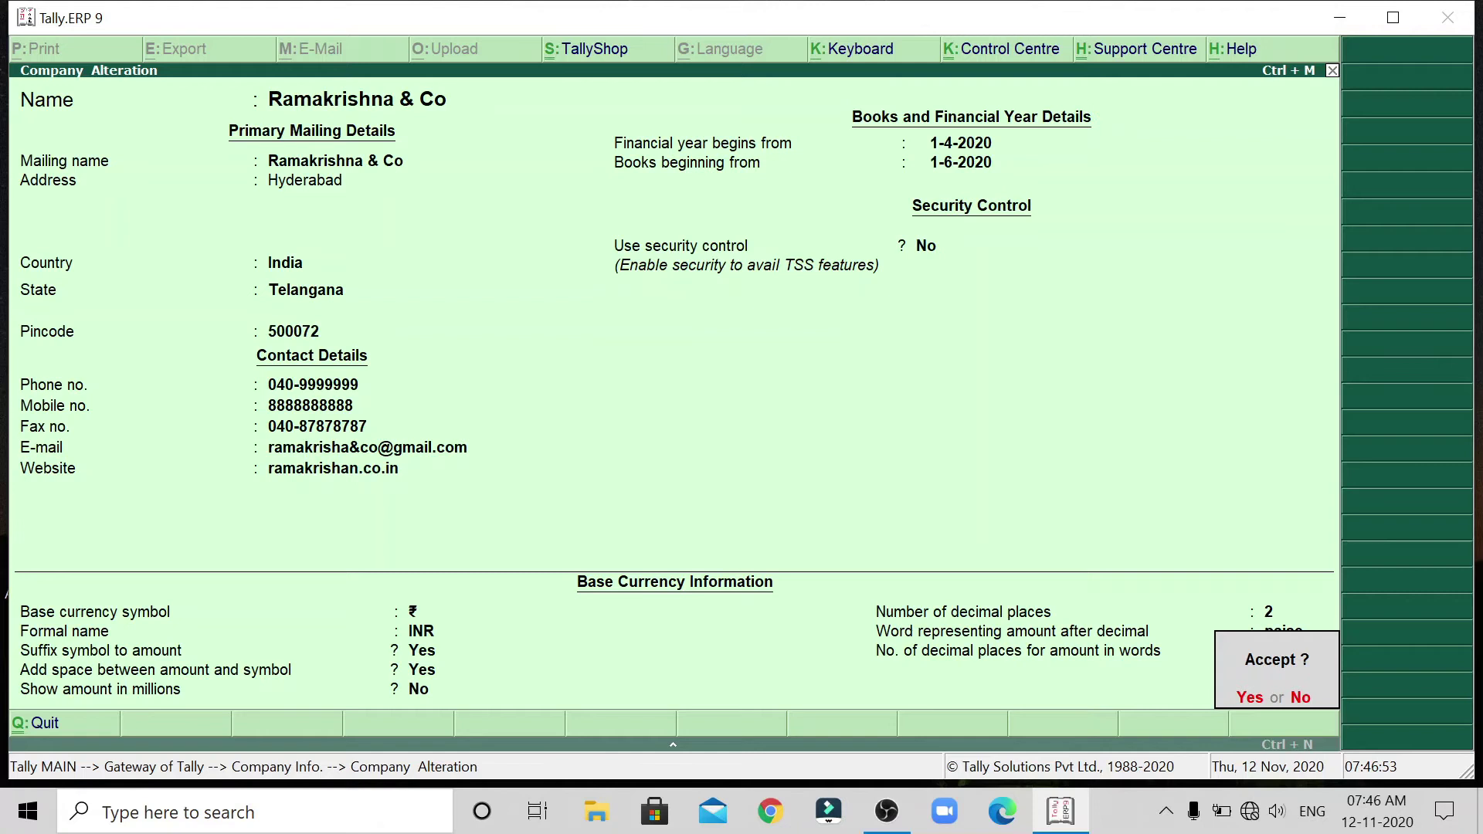
Accept the altered company details, then quit the reopened alteration screen back to Company Info.
{"action": "key", "text": "Return"}
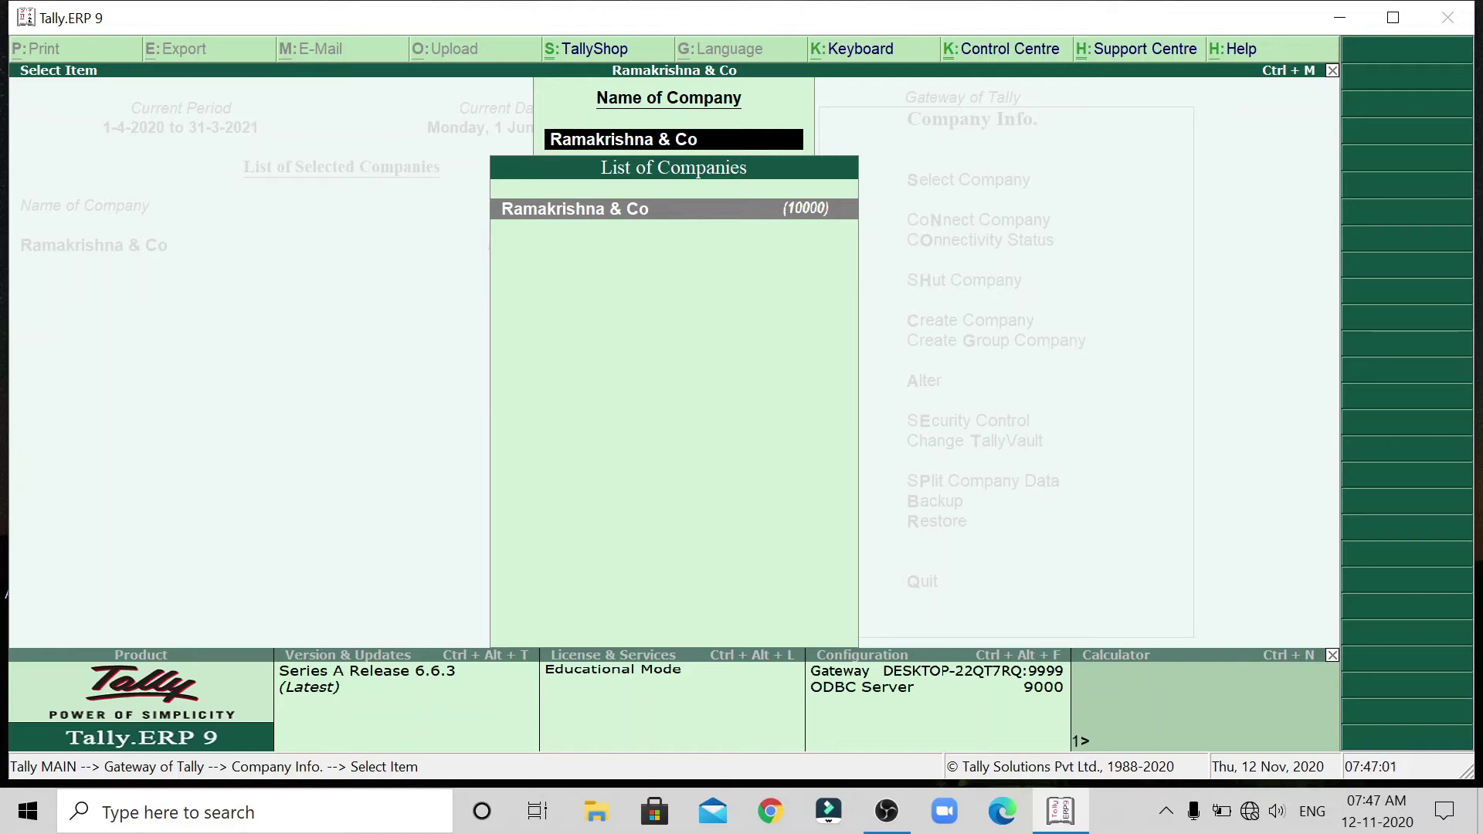
{"action": "key", "text": "Return"}
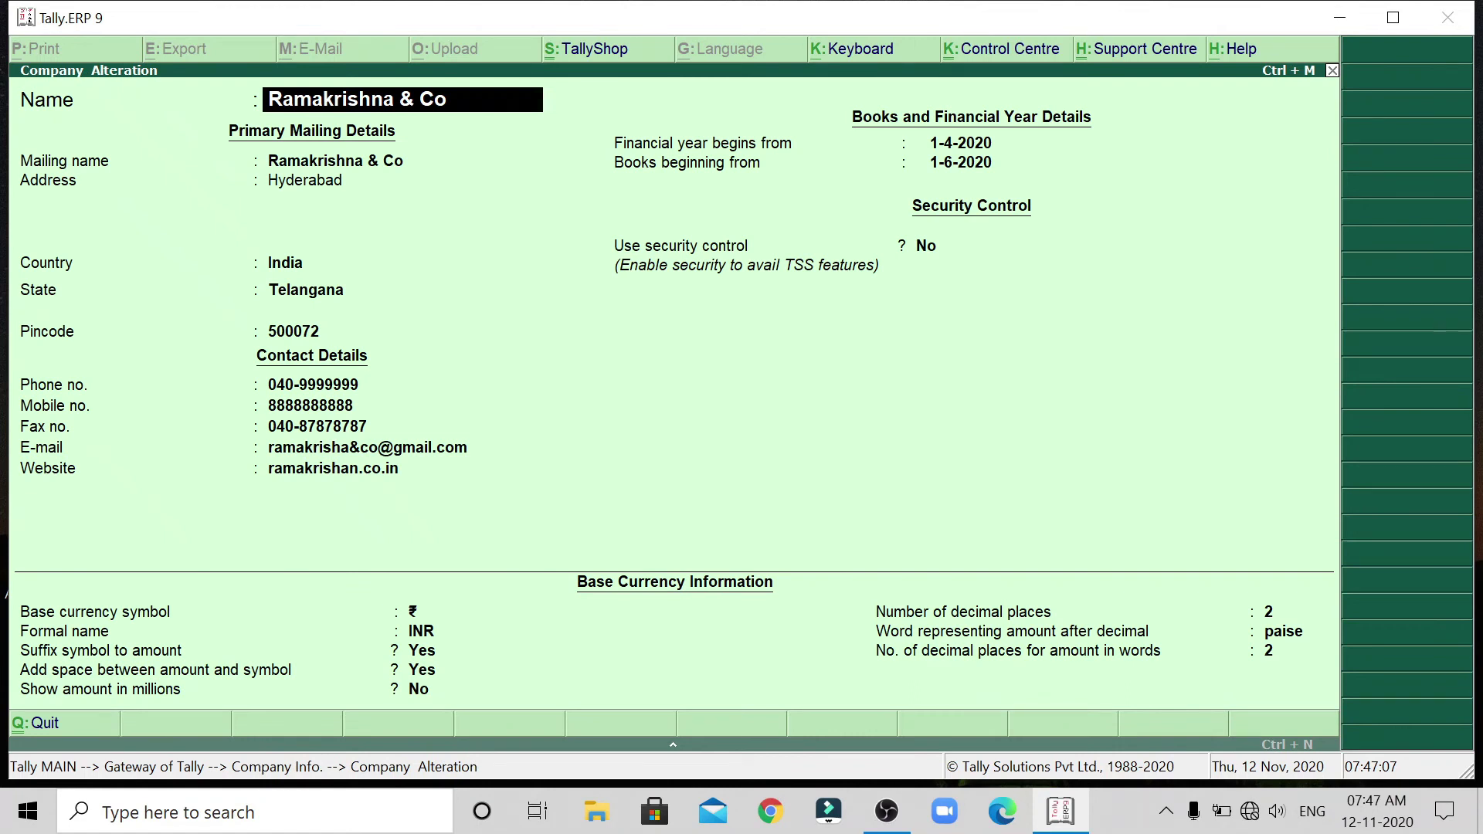
{"action": "key", "text": "Escape"}
{"action": "key", "text": "Escape"}
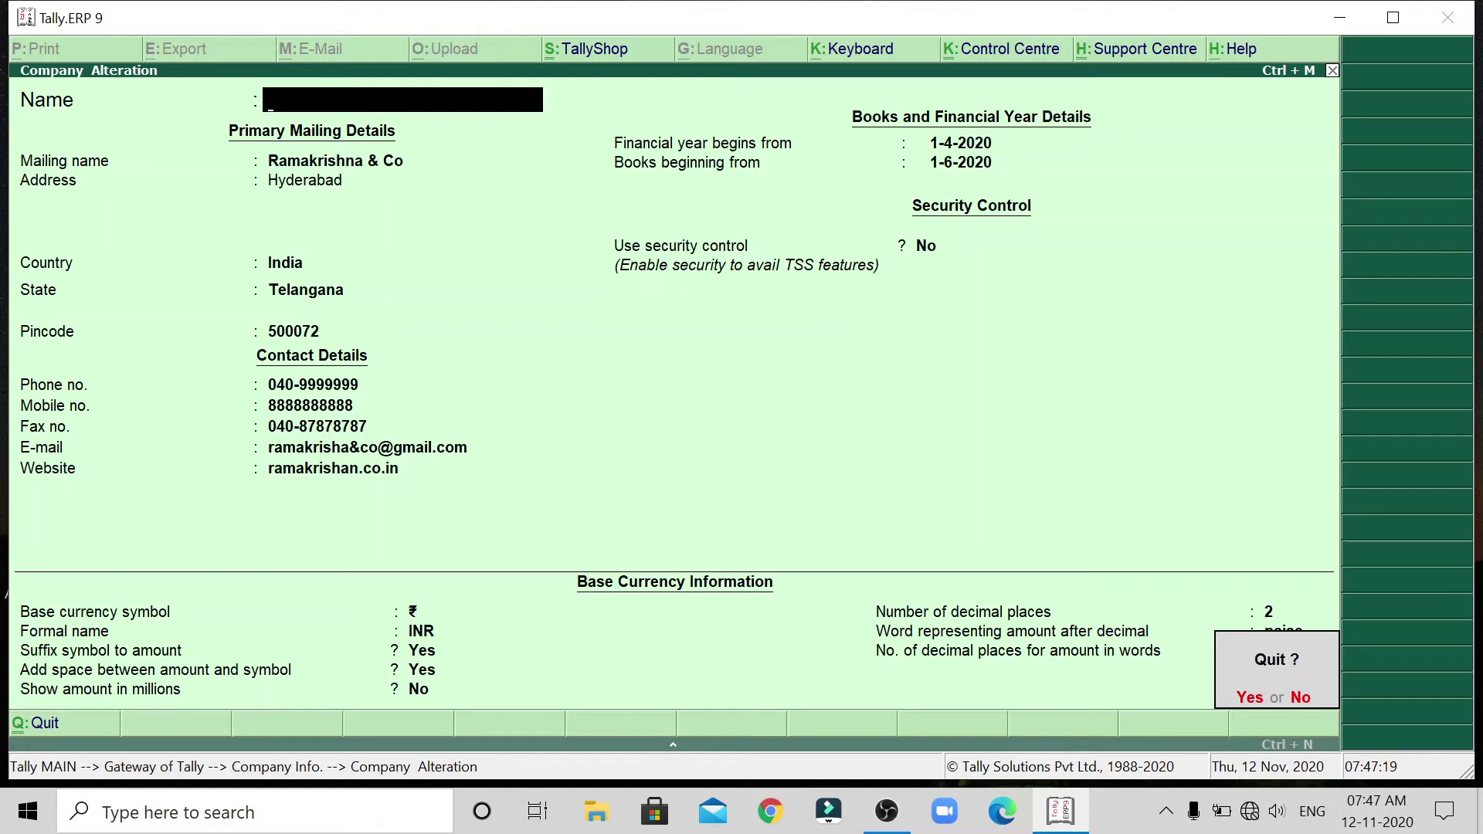
{"action": "key", "text": "y"}
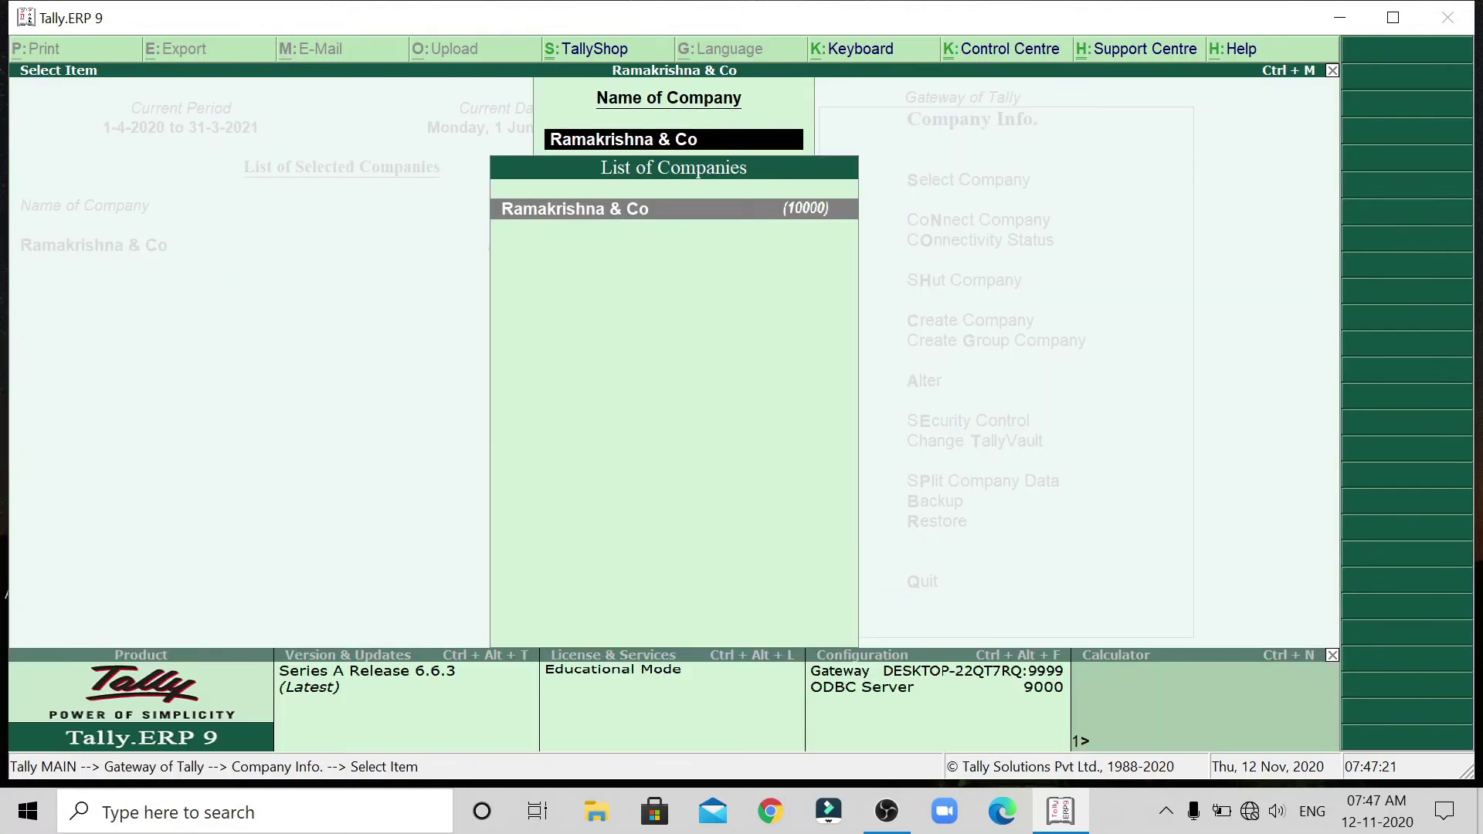
{"action": "key", "text": "Escape"}
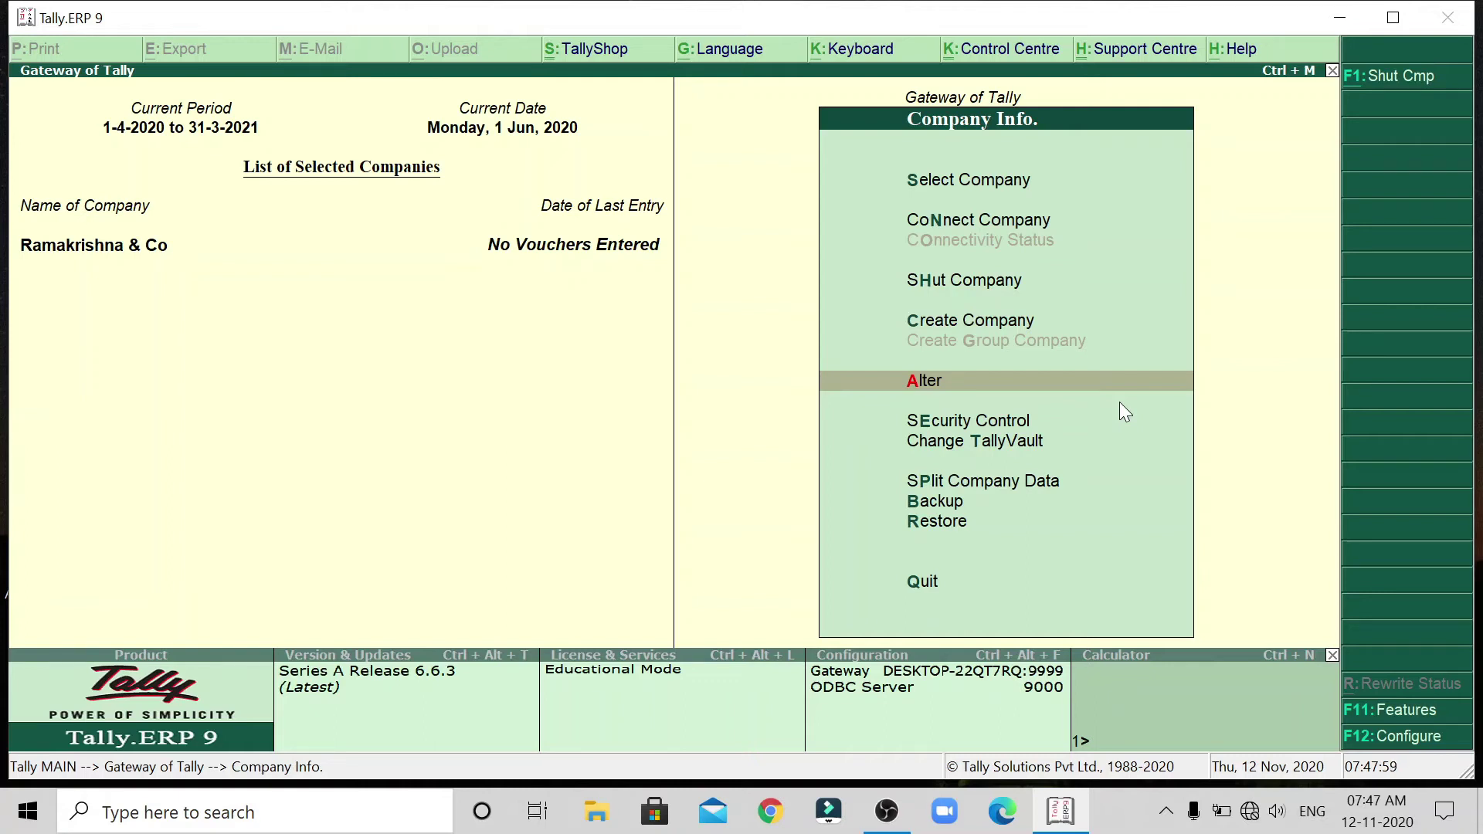
Reopen Ramakrishna & Co for alteration and raise the Delete? prompt with Alt+D.
{"action": "key", "text": "Return"}
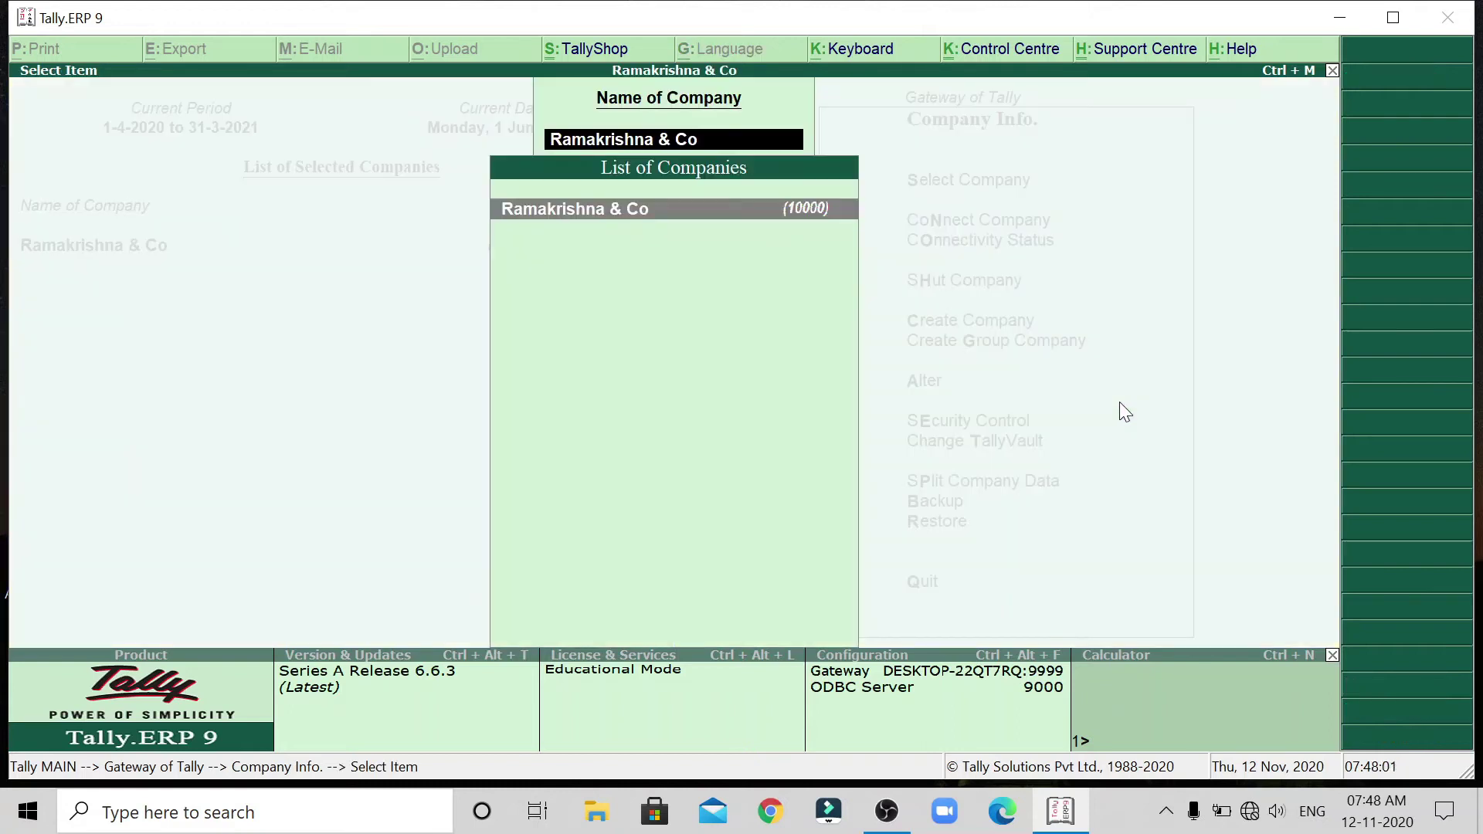
{"action": "key", "text": "Return"}
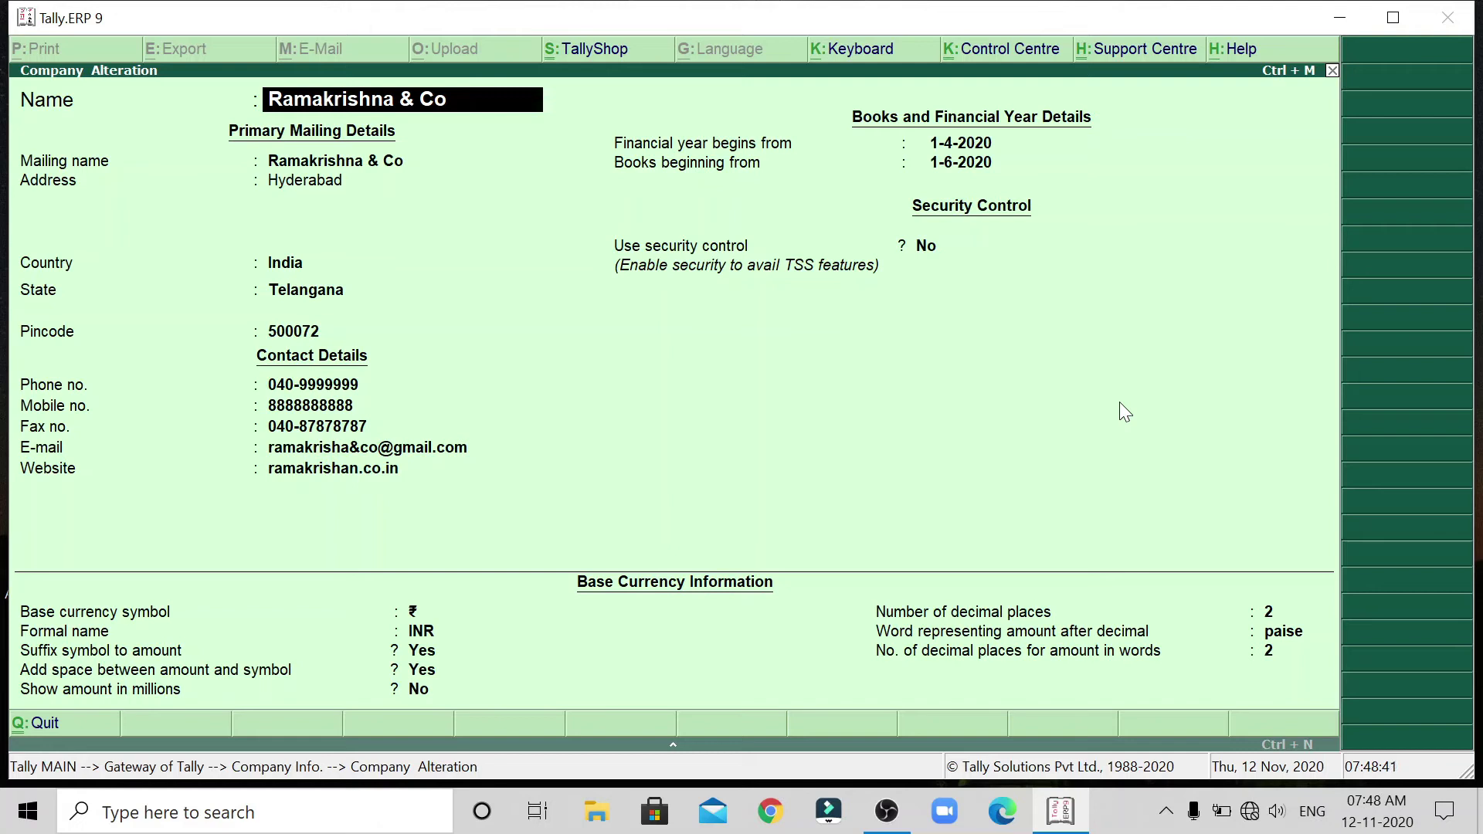
{"action": "key", "text": "alt+d"}
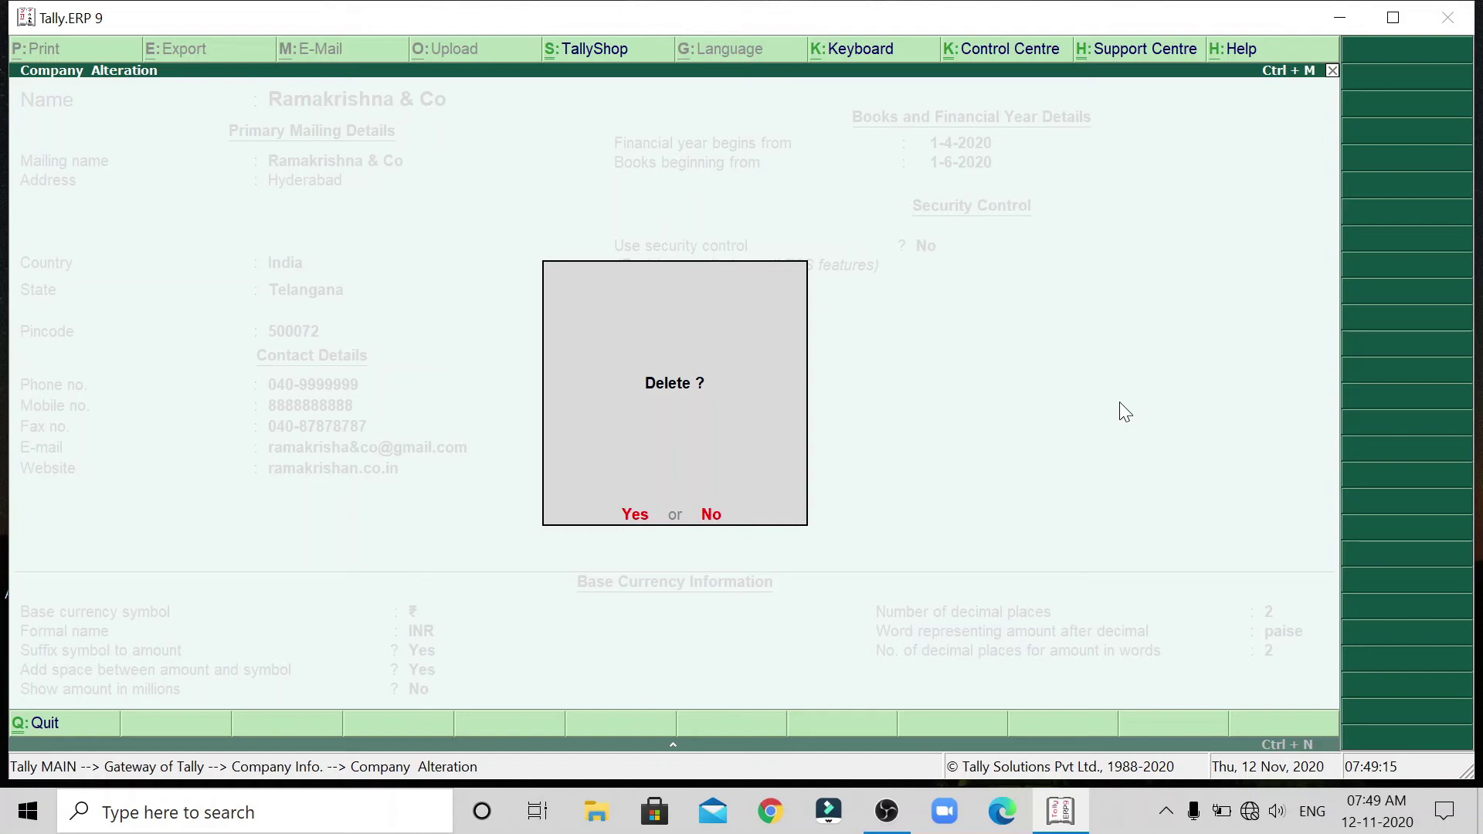
Decline deletion, quit the alteration screen, and highlight Shut Company in Company Info.
{"action": "key", "text": "Escape"}
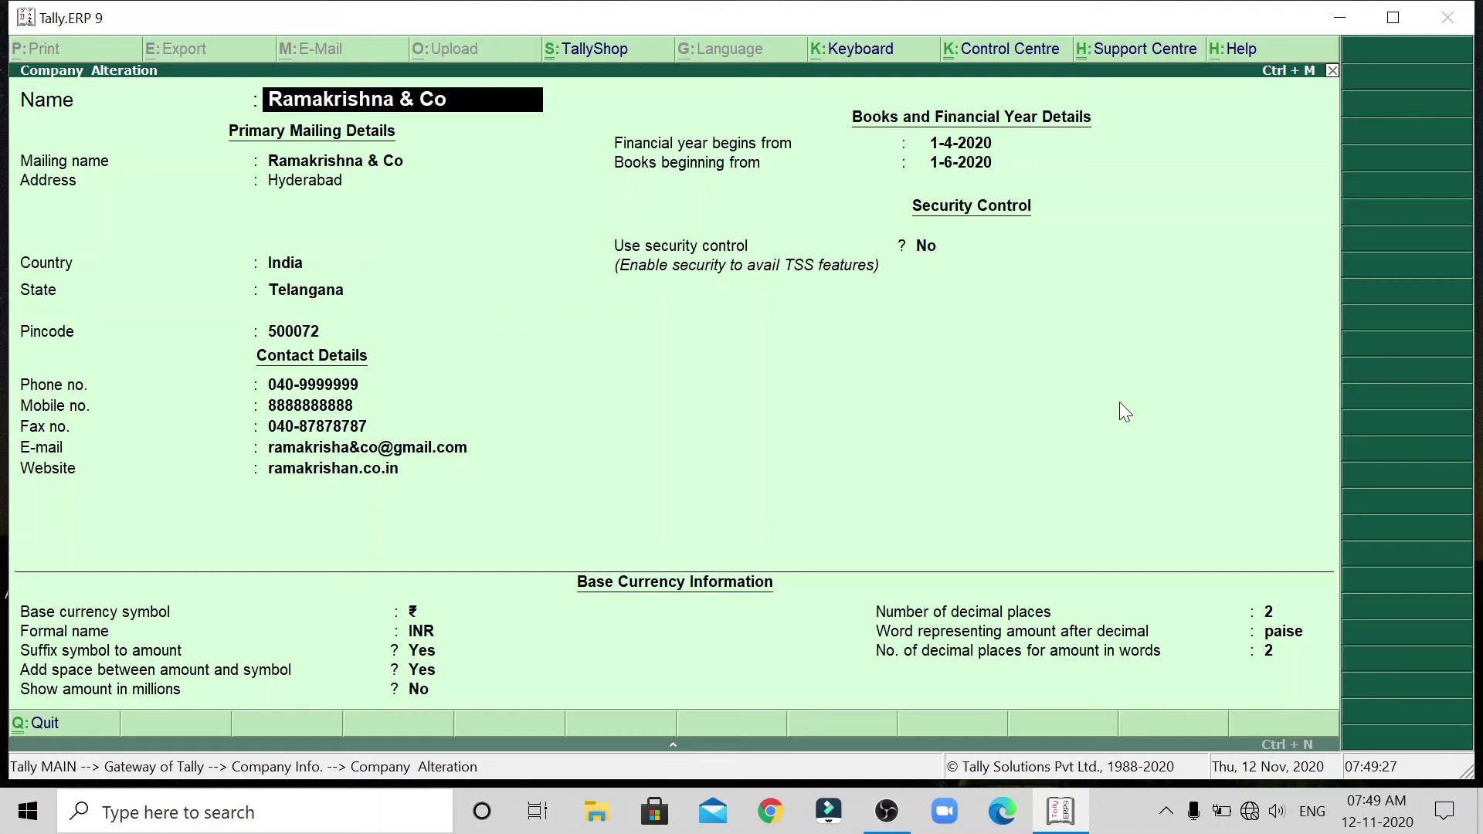
{"action": "key", "text": "Escape"}
{"action": "key", "text": "y"}
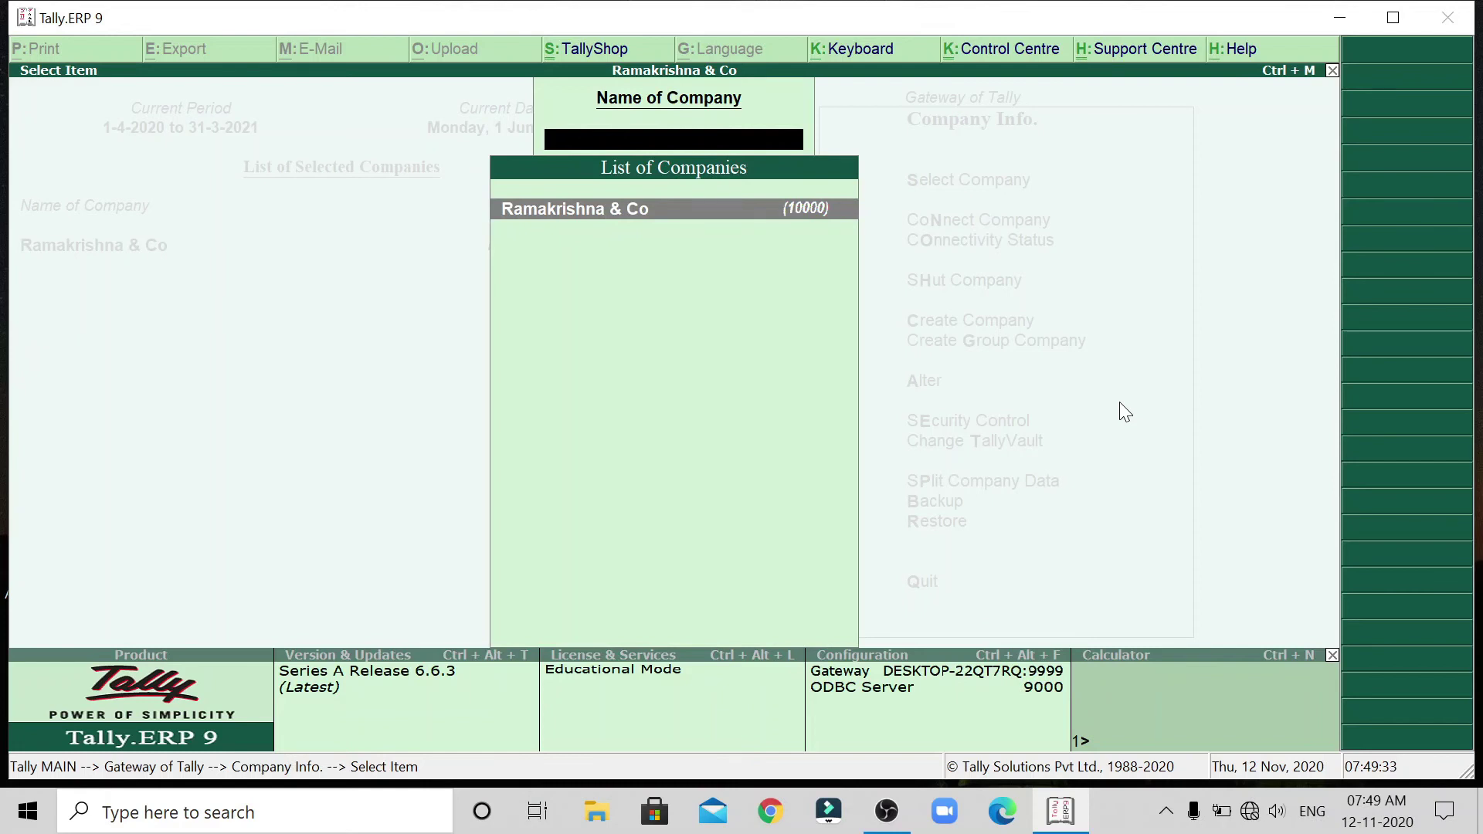
{"action": "key", "text": "Escape"}
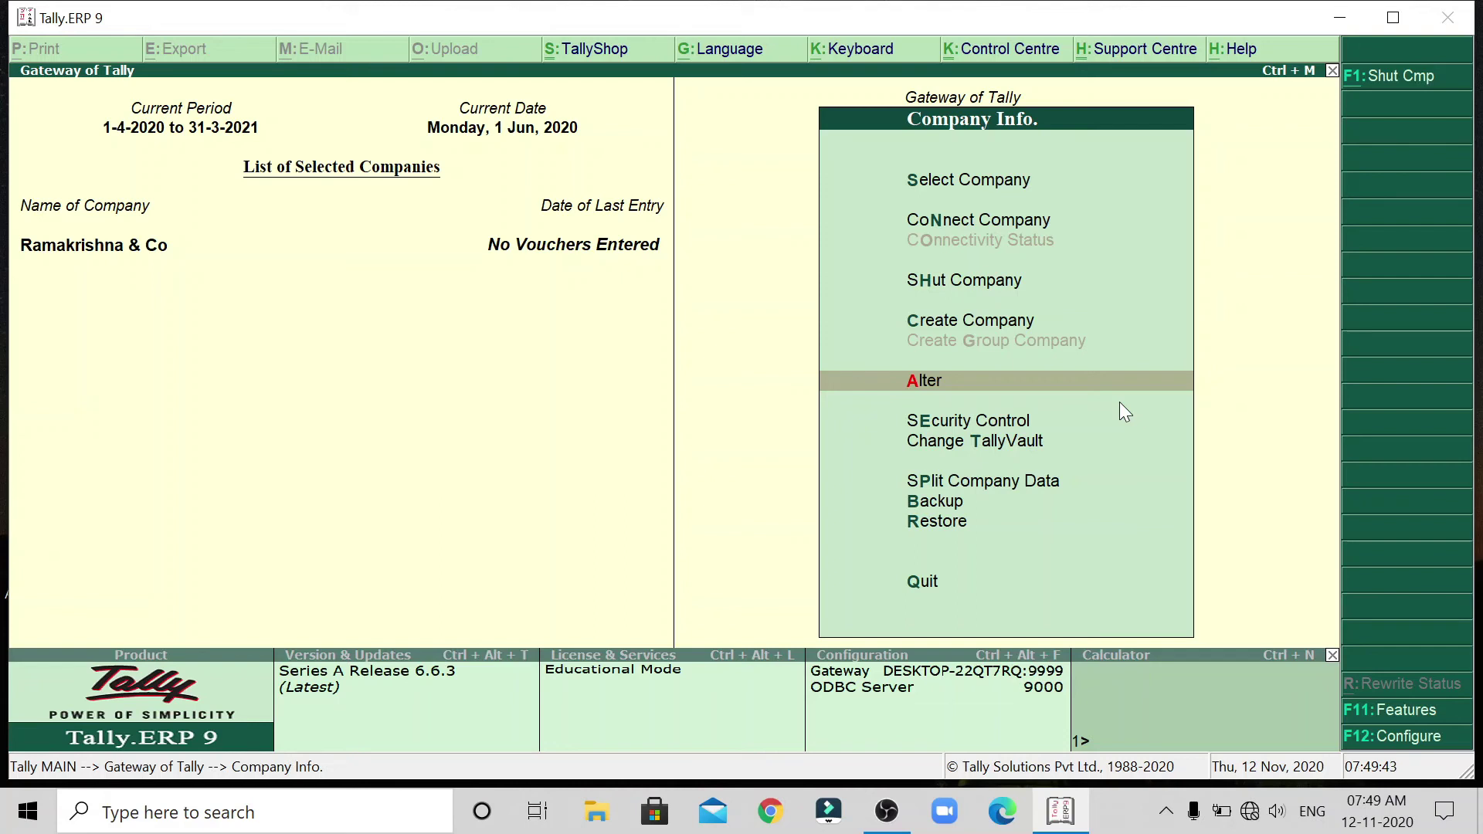
{"action": "key", "text": "Up"}
{"action": "key", "text": "Up"}
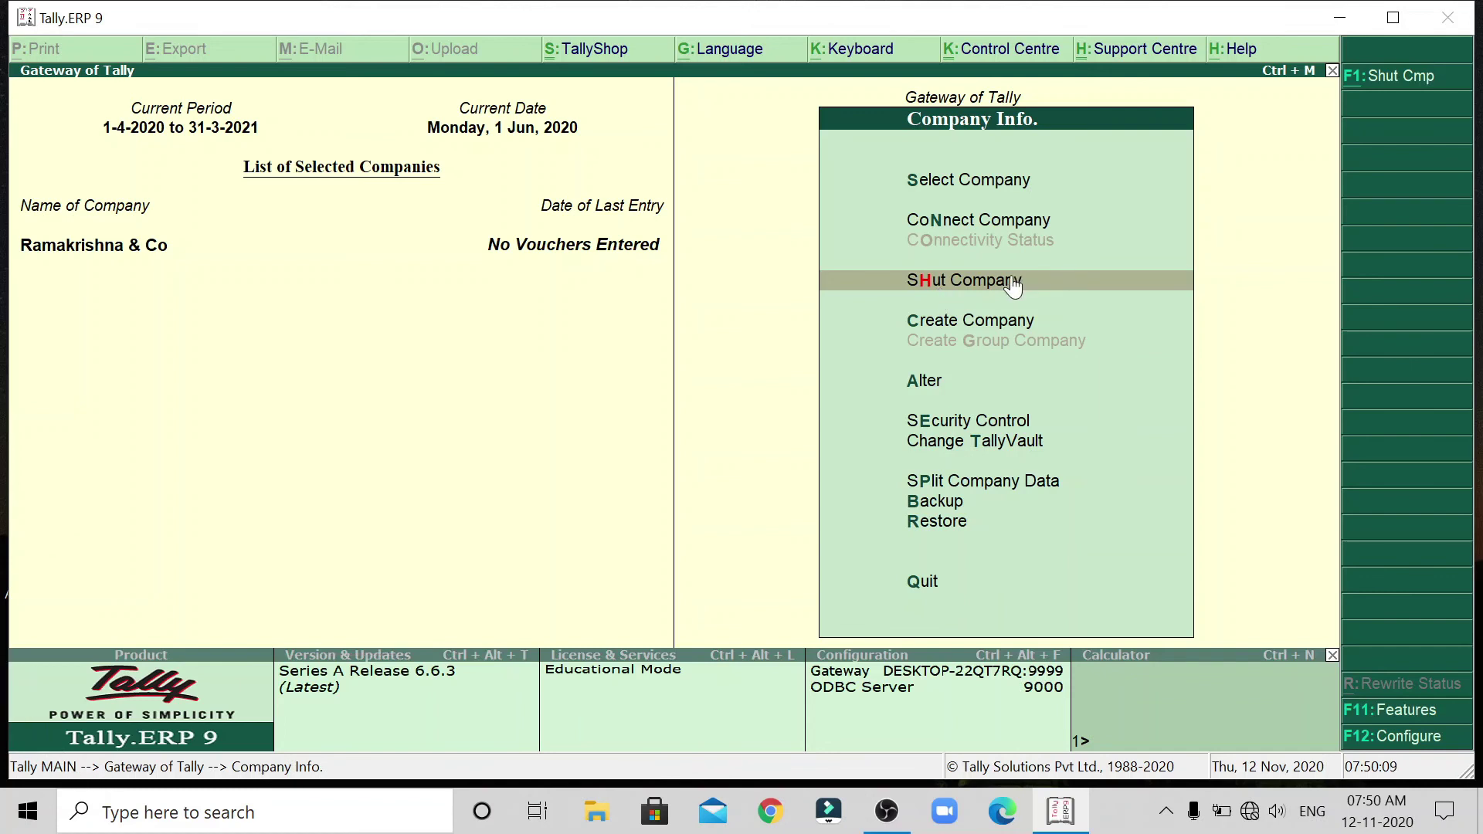
Shut Ramakrishna & Co via Shut Company.
{"action": "left_click", "coordinate": [1105, 281]}
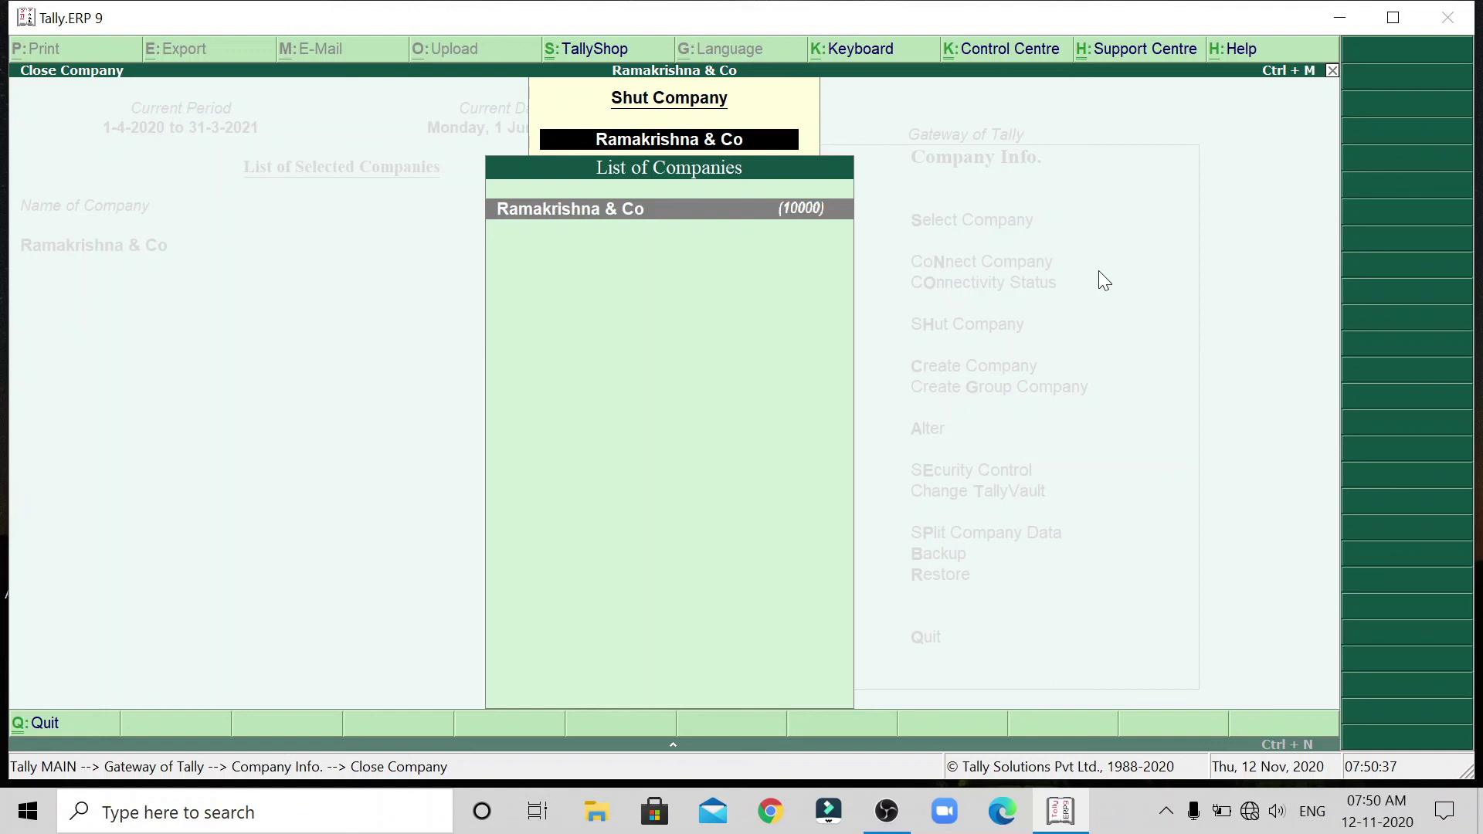
{"action": "key", "text": "Return"}
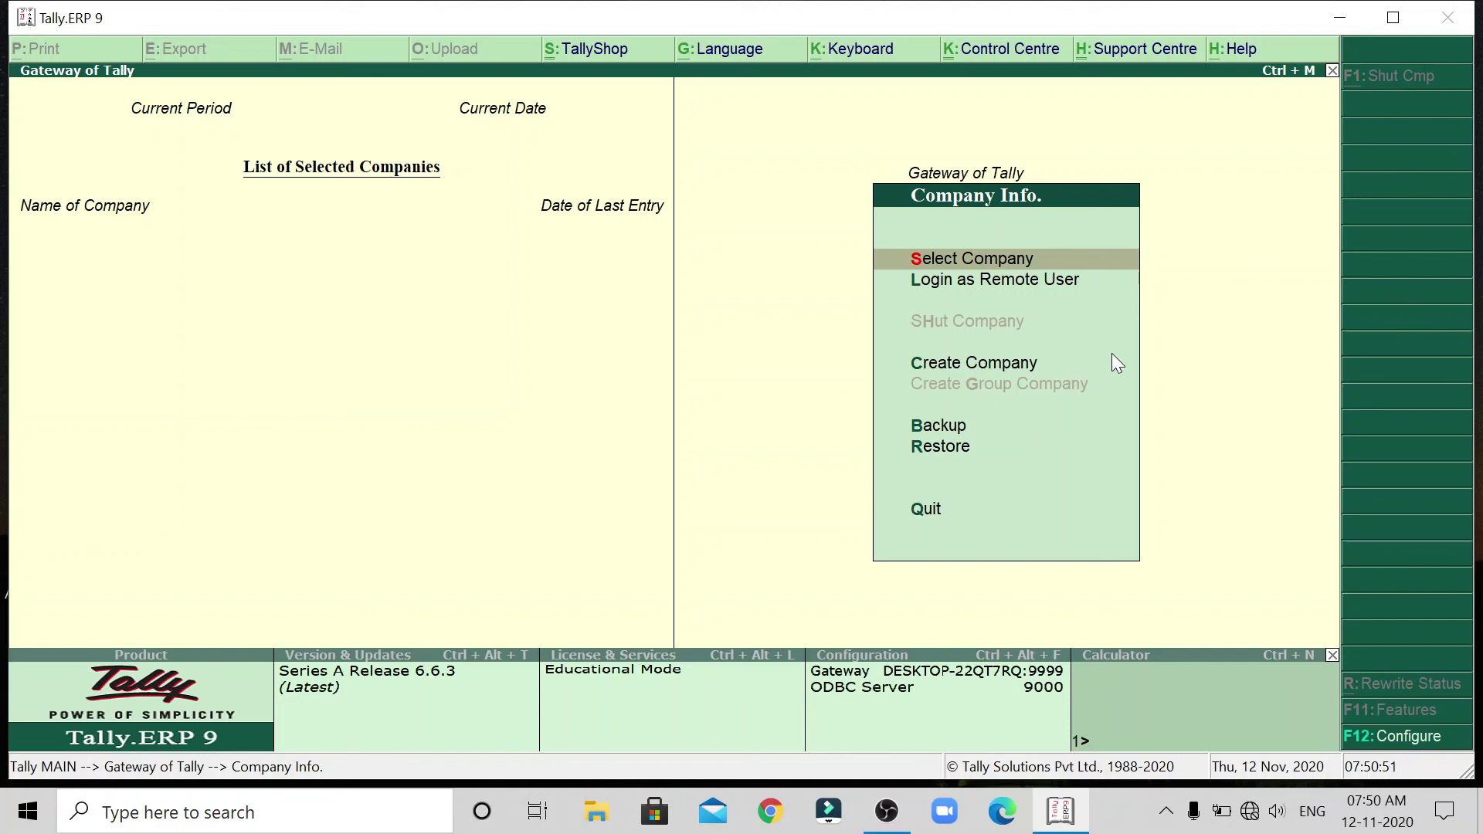
Choose Select Company in Company Info to list companies in the C:\Users\Public\Tally.ERP9\Data path.
{"action": "key", "text": "Down"}
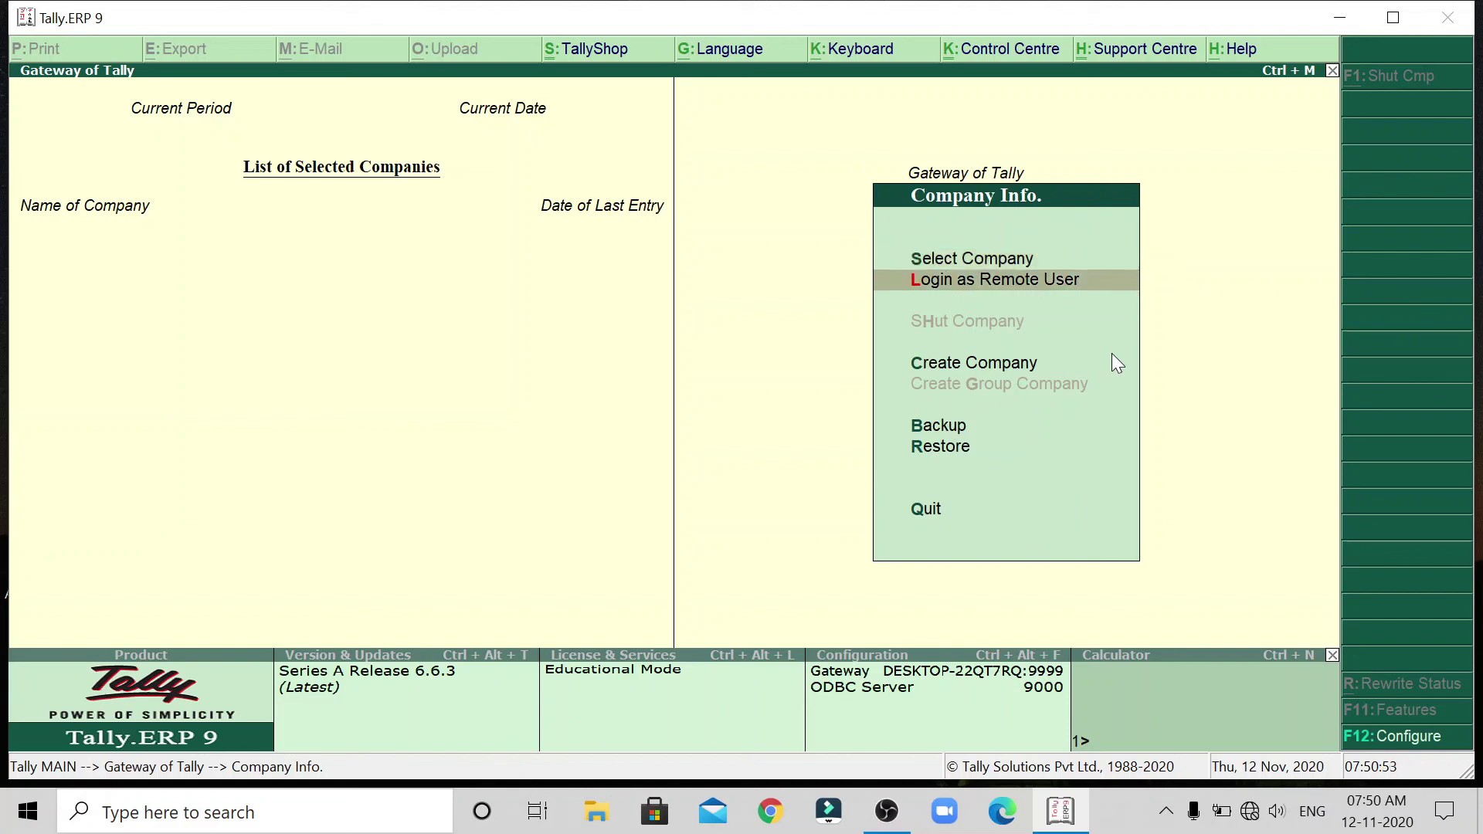
{"action": "key", "text": "Up"}
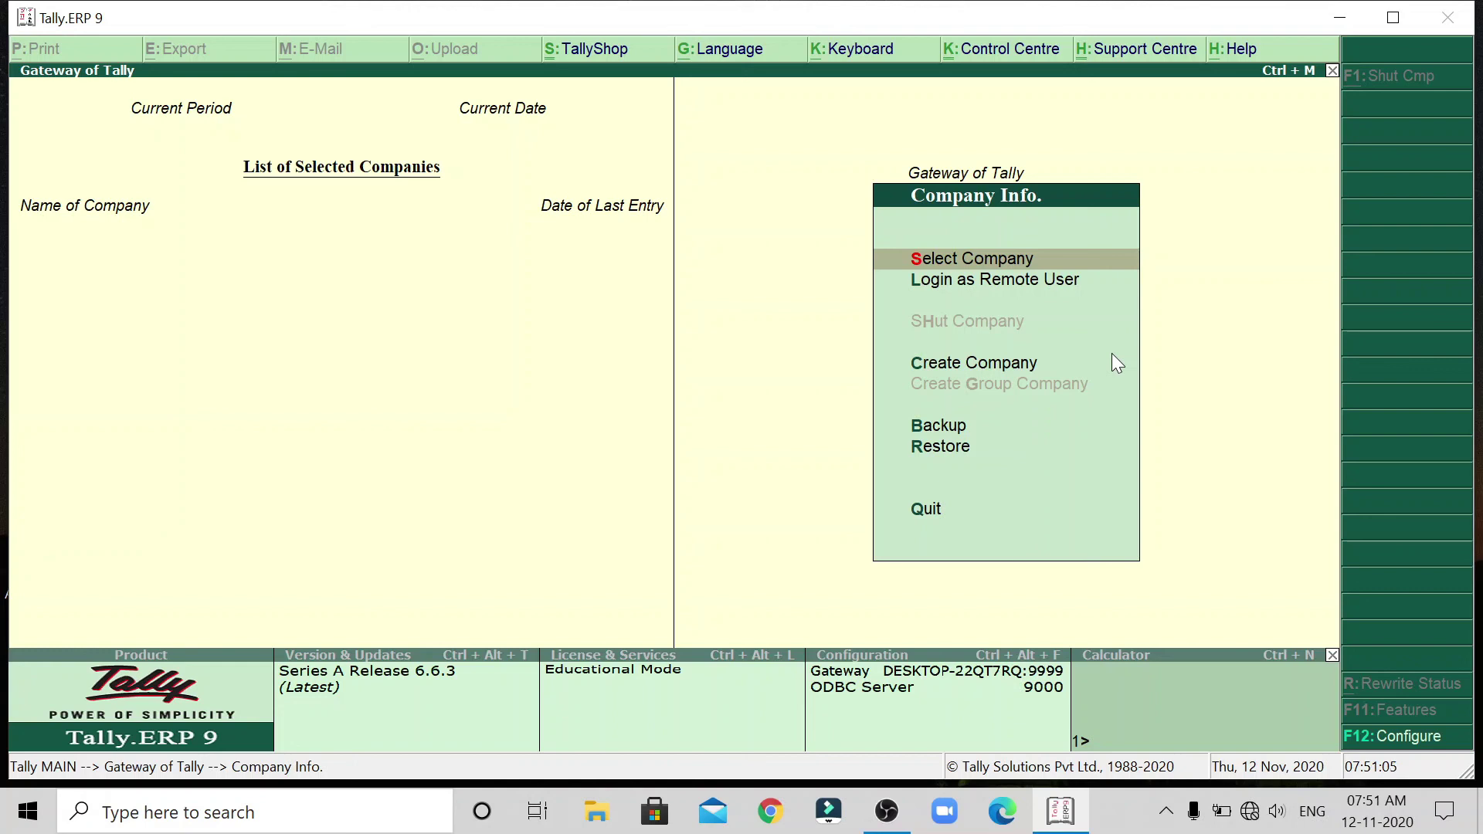
{"action": "key", "text": "Return"}
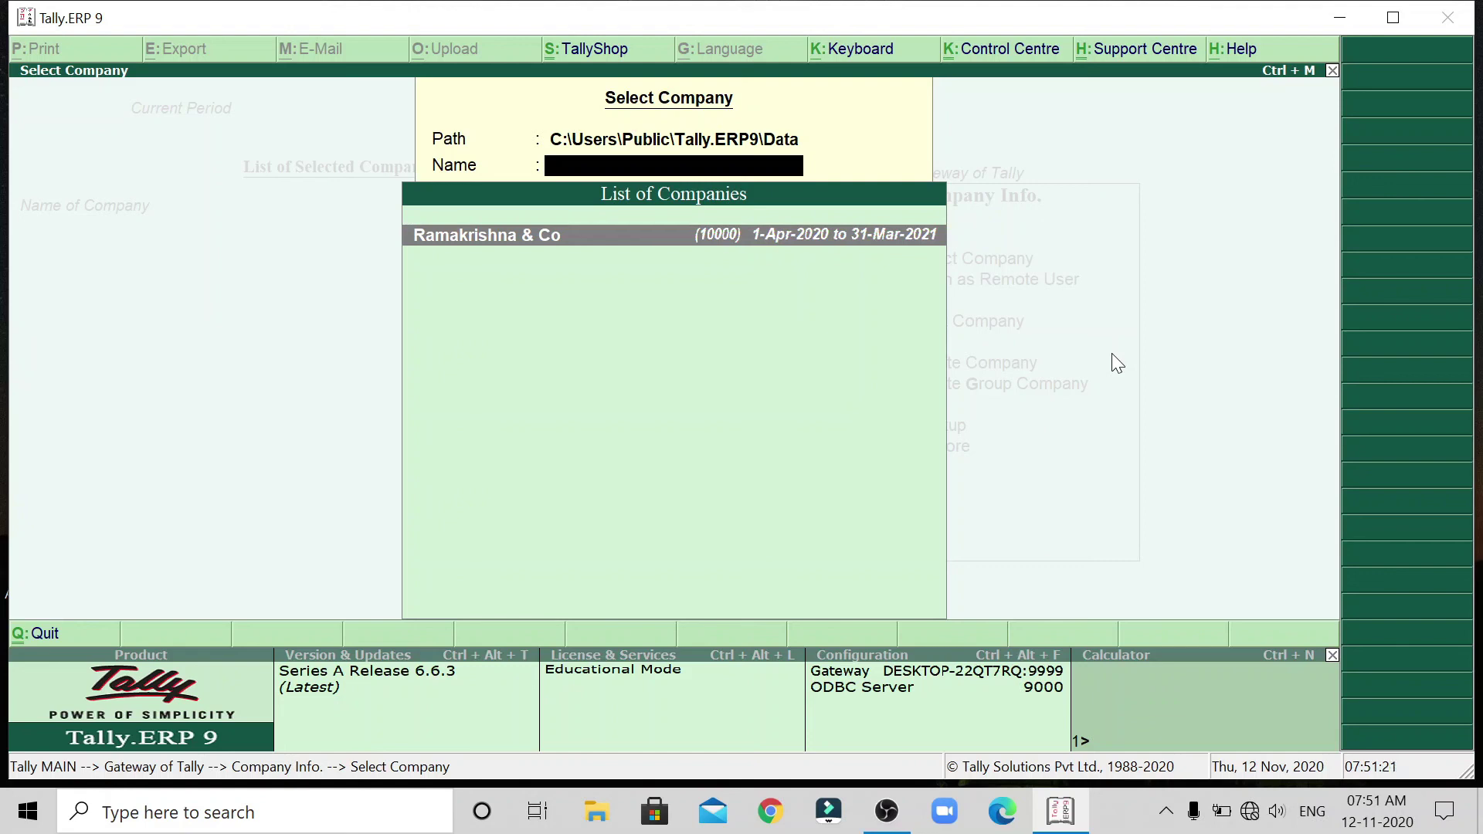
Load Ramakrishna & Co from the Select Company list, period 1-4-2020 to 31-3-2021.
{"action": "key", "text": "Return"}
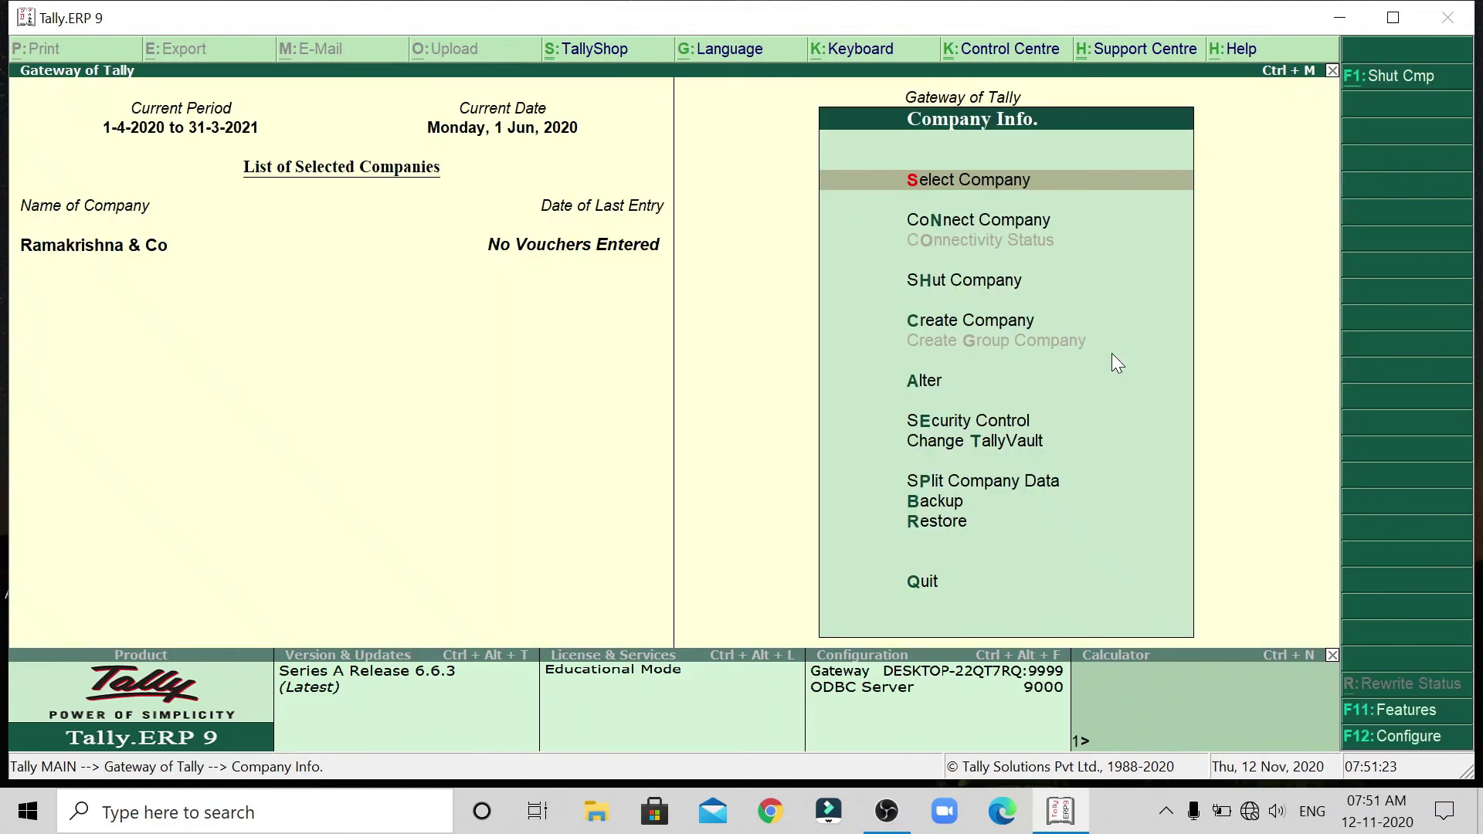